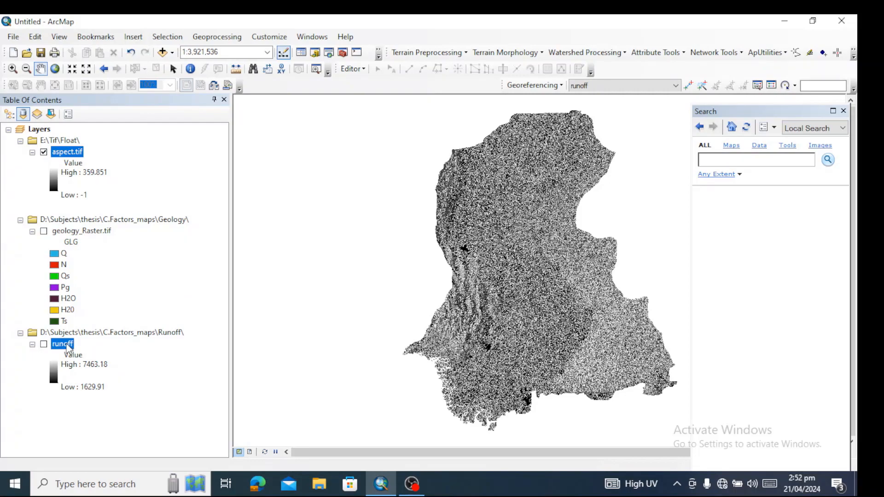
ctrl+click(66, 236)
click(66, 235)
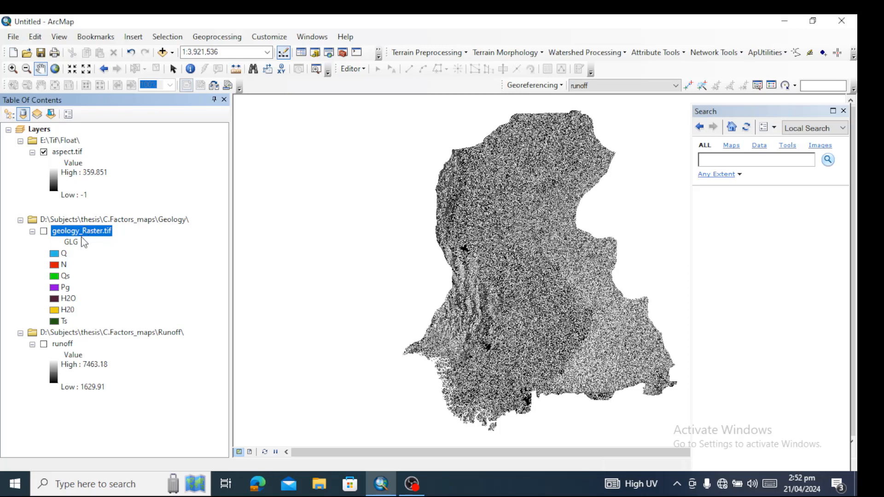
click(74, 155)
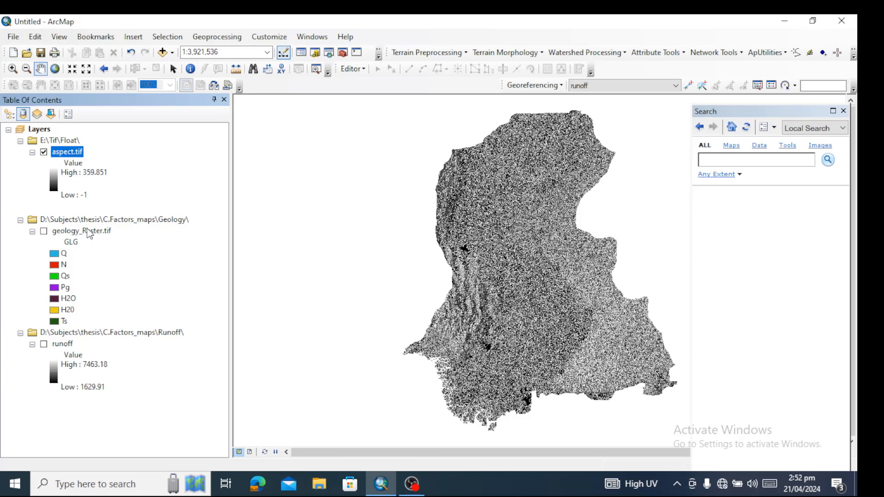
click(90, 233)
click(69, 346)
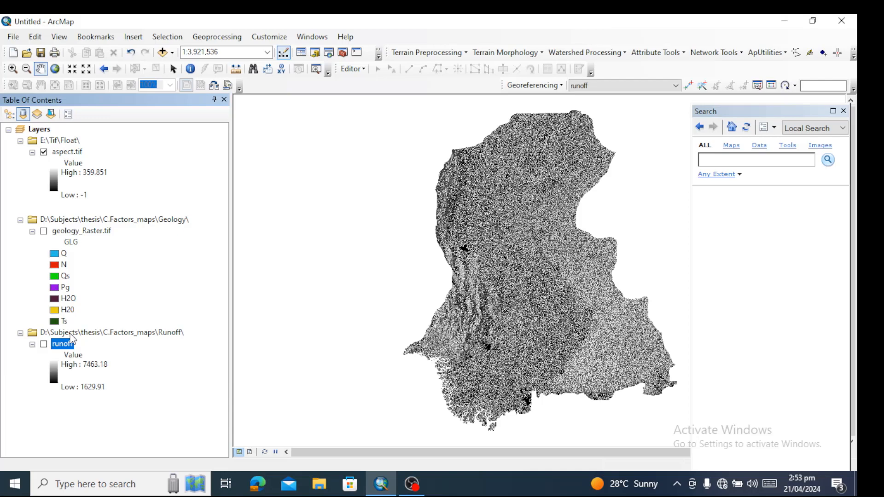
Open the source properties of aspect.tif and examine its columns and rows, cell size, bands, pixel type and pixel depth
double_click(67, 152)
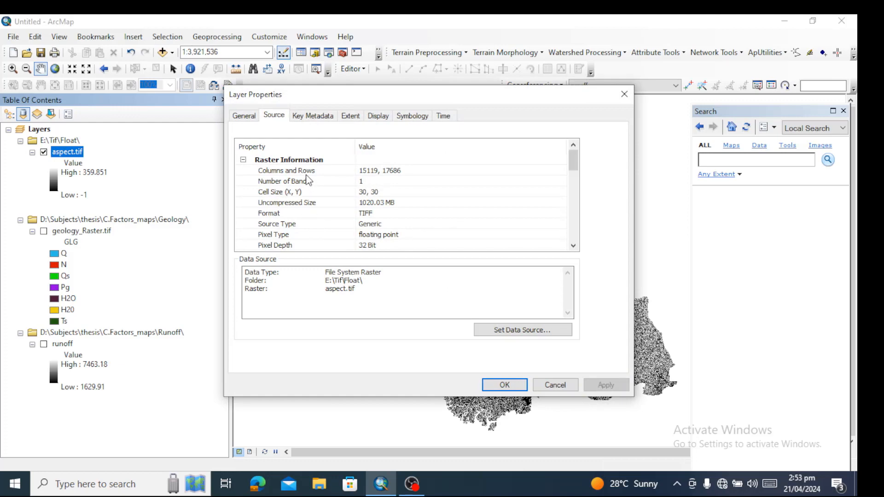
click(308, 175)
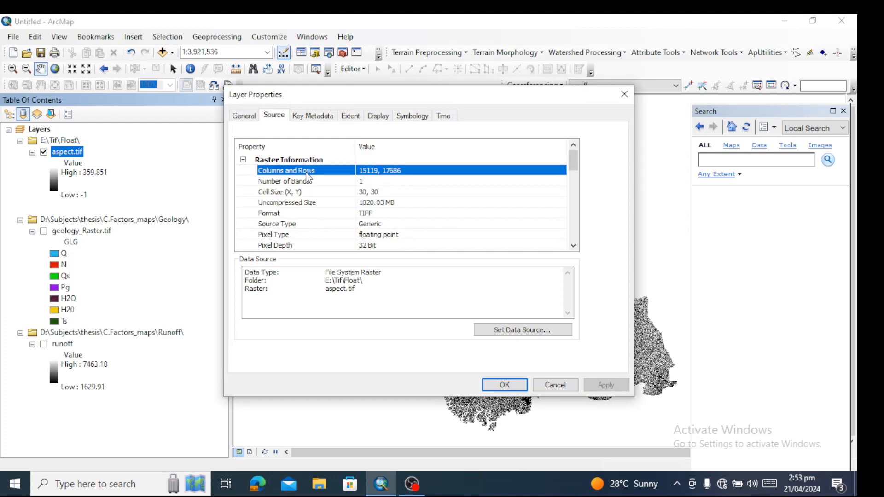
click(369, 196)
click(369, 195)
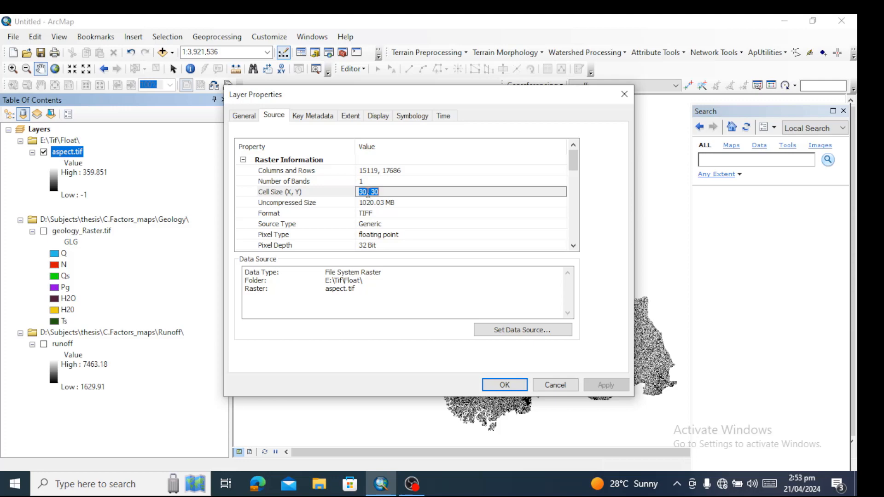
click(298, 196)
click(272, 182)
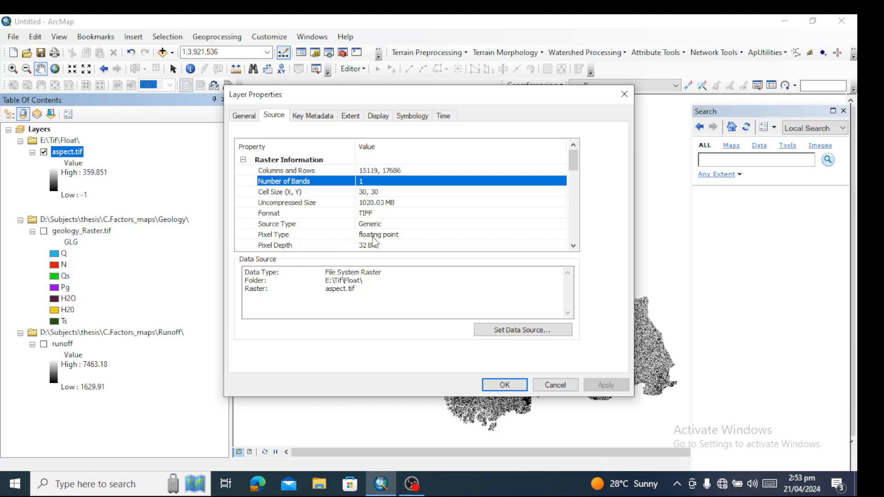
click(279, 236)
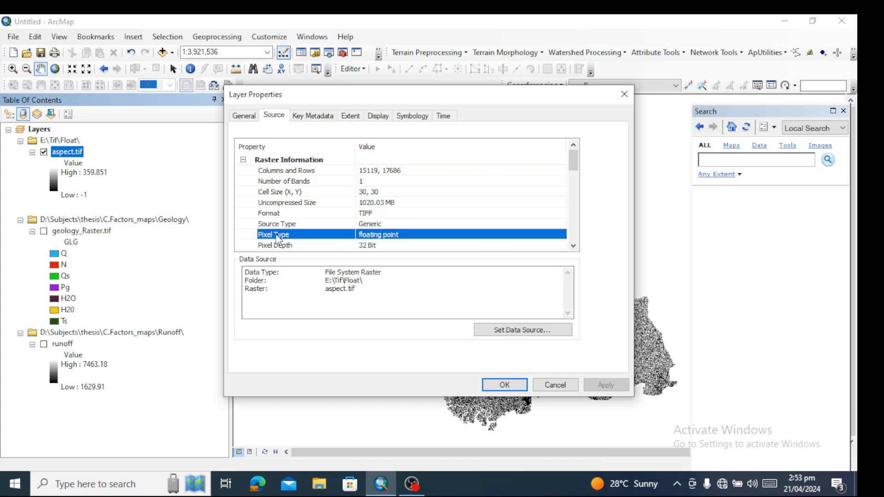
click(397, 242)
Examine the remaining raster information of aspect.tif and the coordinates of its extent
click(574, 247)
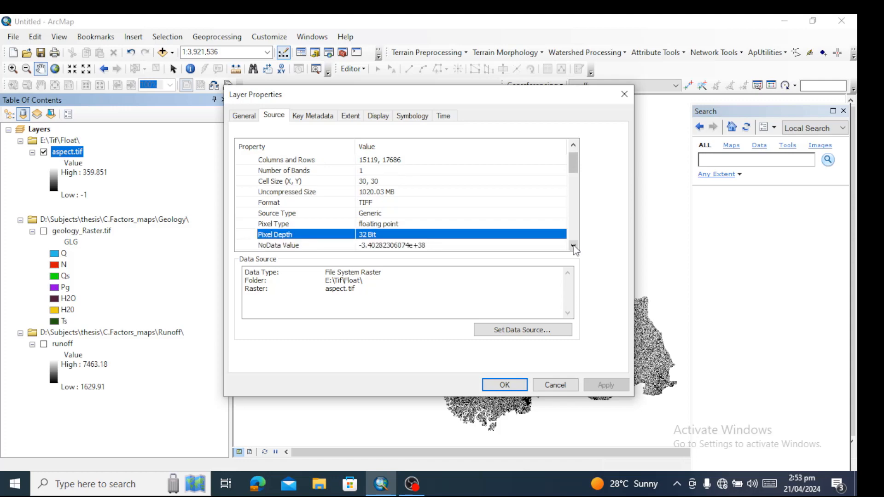
click(574, 247)
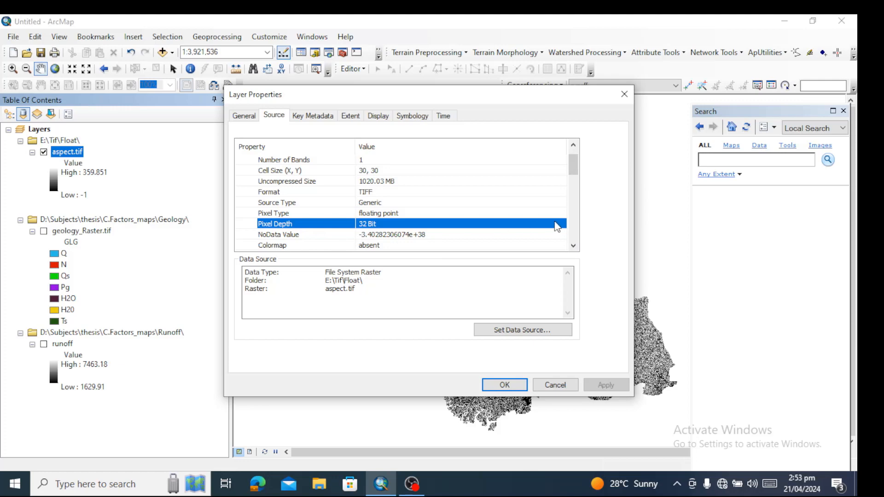
click(574, 247)
click(574, 246)
click(574, 246)
click(574, 246)
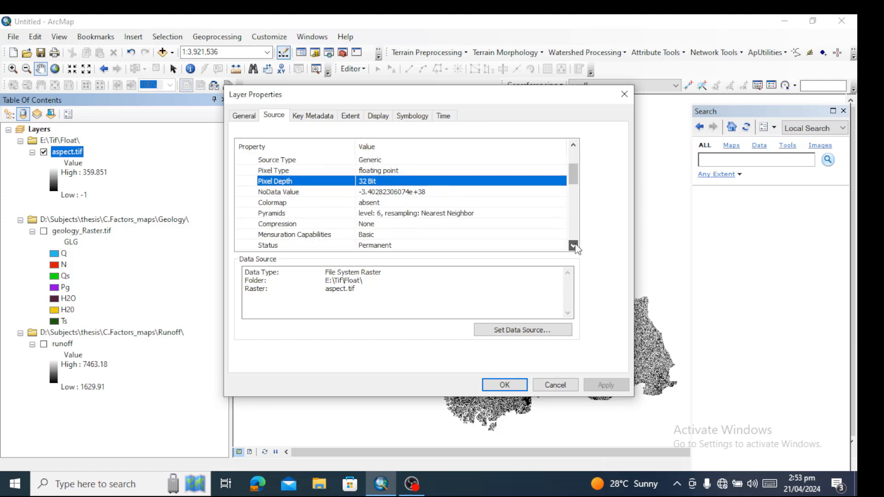
click(574, 246)
click(574, 247)
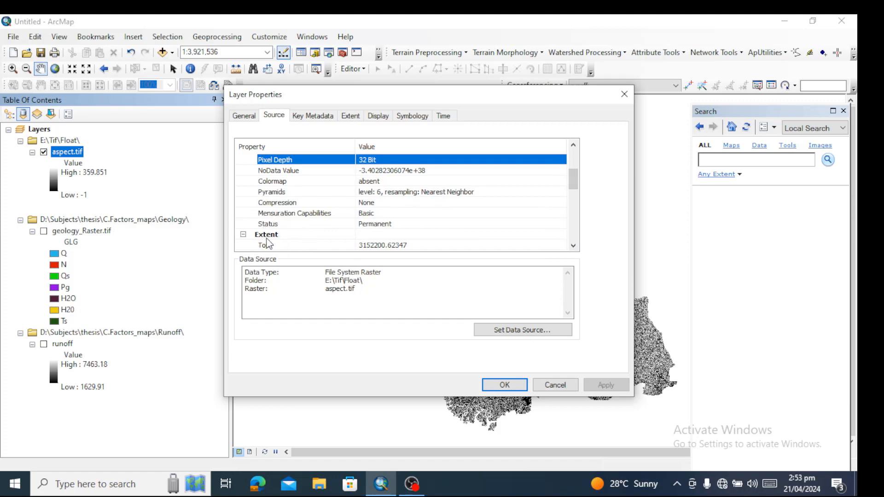
click(267, 236)
click(574, 247)
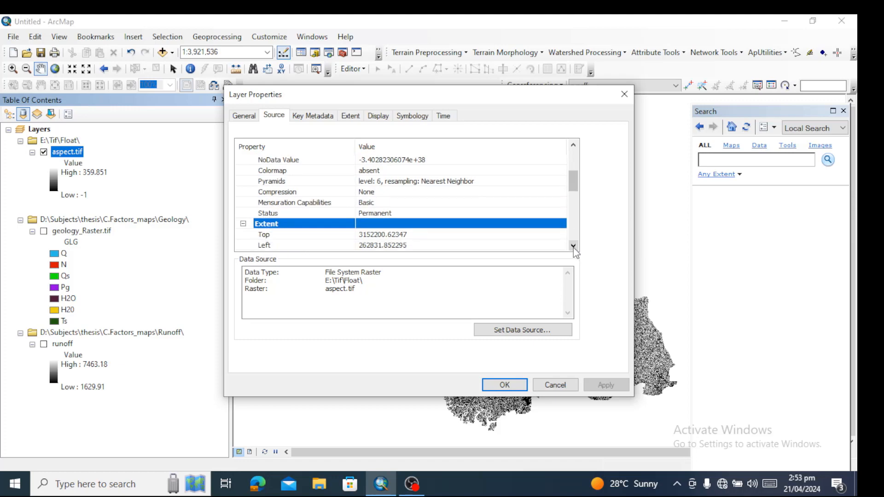
click(573, 246)
click(573, 246)
click(573, 247)
click(574, 247)
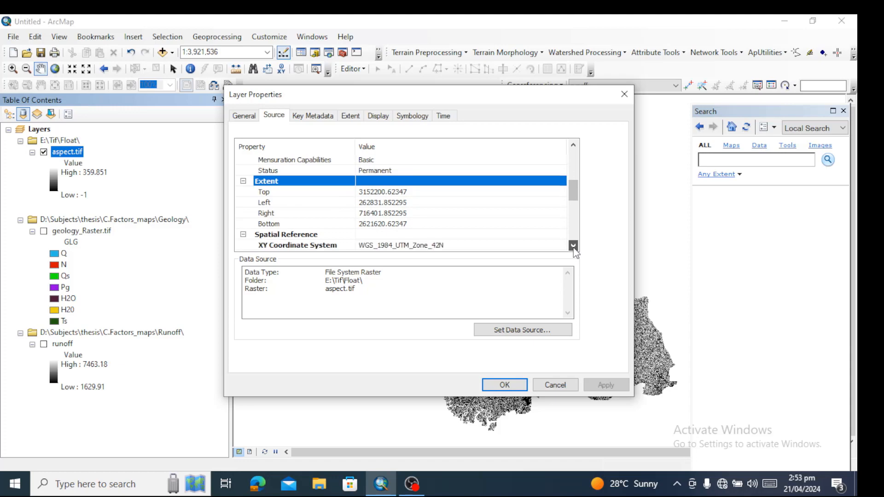
click(397, 195)
click(402, 203)
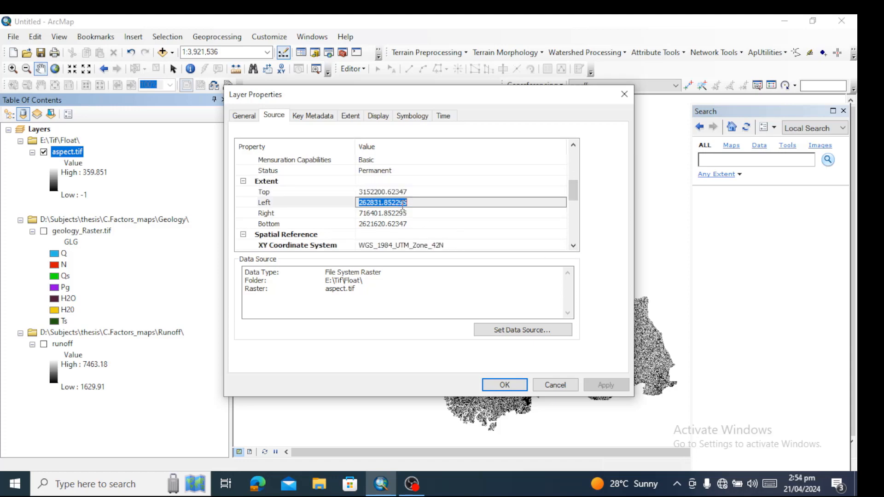
Review the spatial reference and the columns and rows of aspect.tif, and dismiss its layer properties
click(574, 246)
click(574, 246)
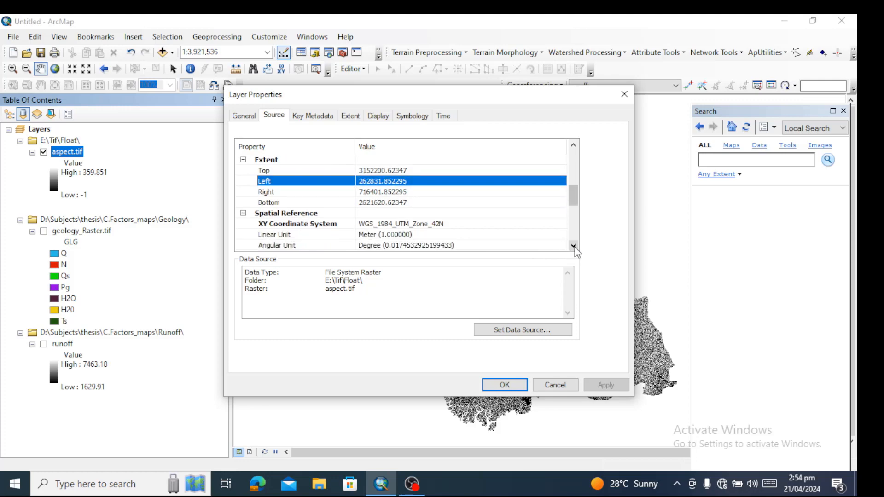
click(573, 246)
click(574, 247)
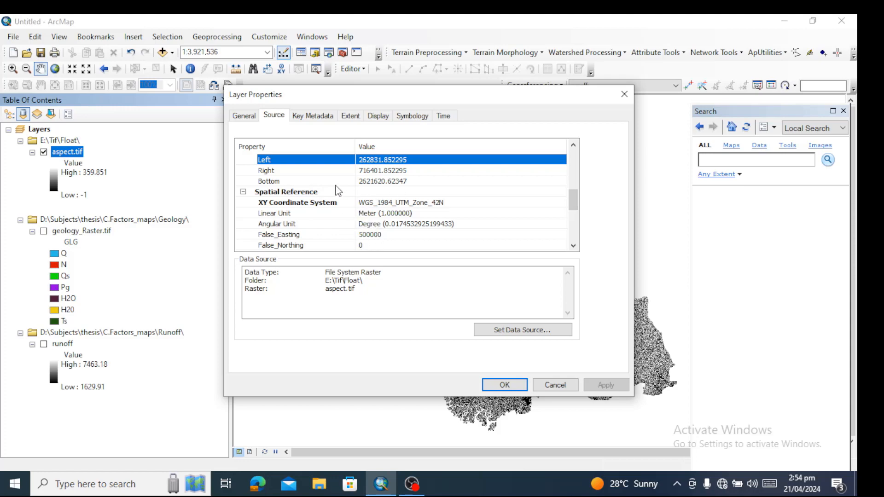
drag(573, 201, 575, 148)
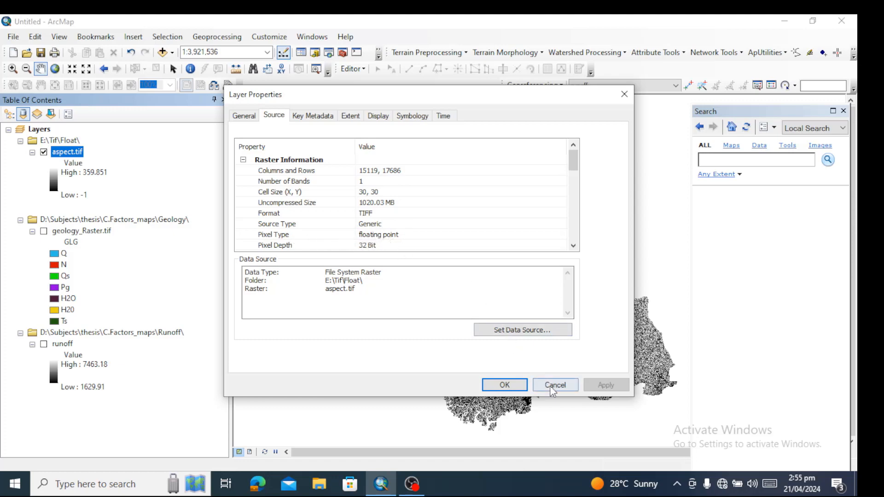
click(382, 172)
click(381, 171)
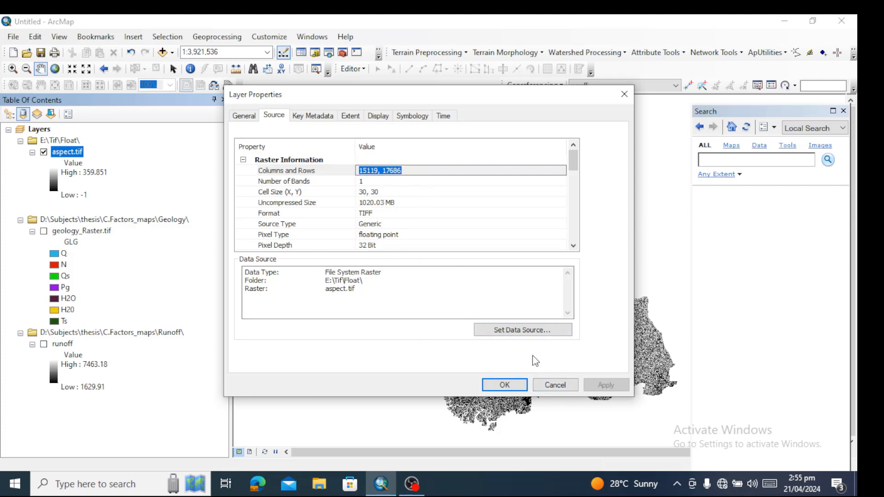
click(555, 387)
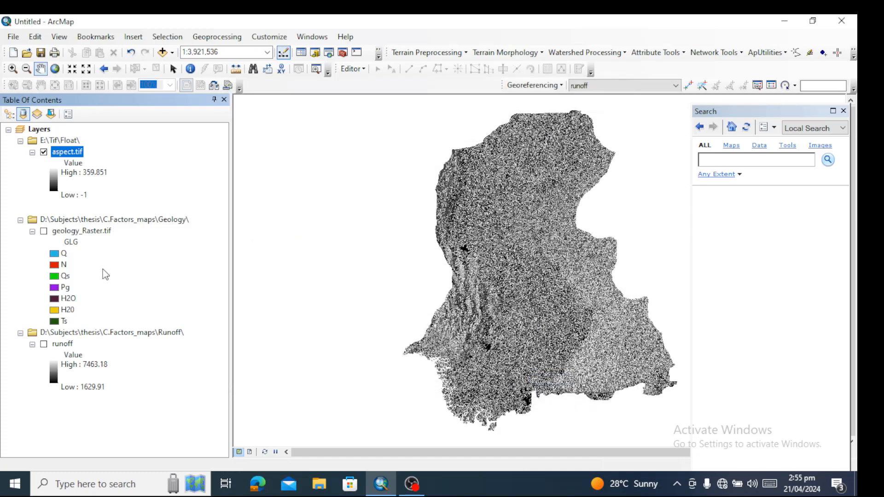
Examine the raster information of the geology_Raster.tif layer in its source properties and dismiss them
click(73, 232)
double_click(71, 234)
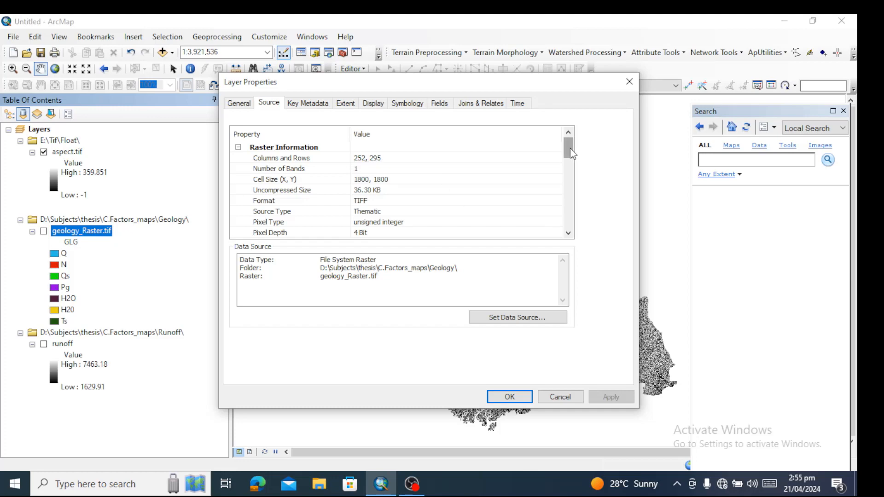
mouse_move(569, 150)
mouse_down()
mouse_move(571, 230)
mouse_move(574, 152)
mouse_up()
click(559, 397)
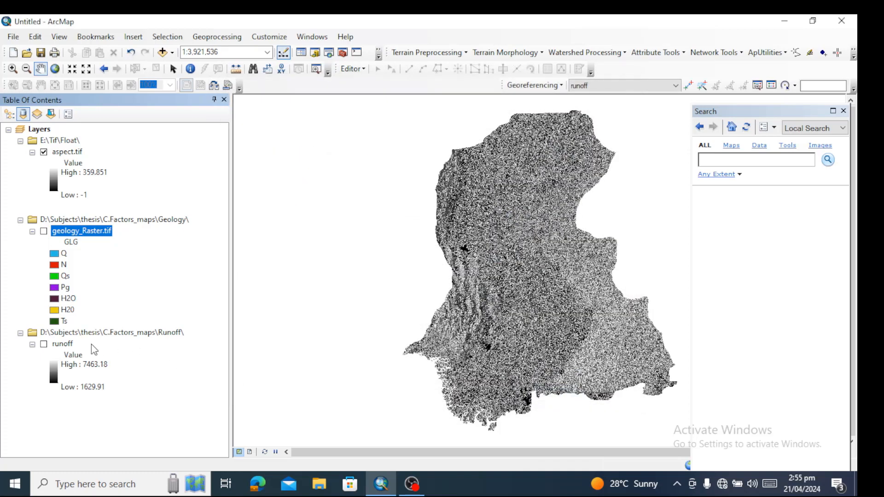
Examine the cell size and extent of the runoff raster in its source properties and dismiss them
double_click(63, 346)
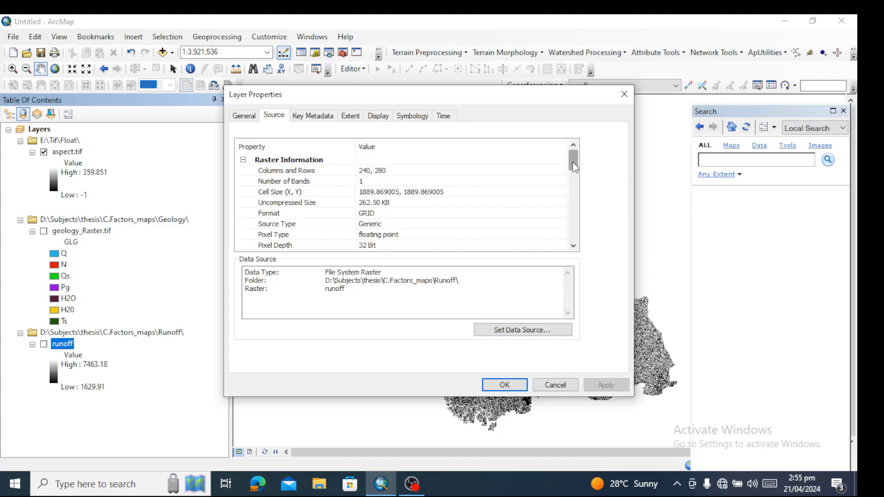
drag(573, 163, 574, 169)
click(422, 184)
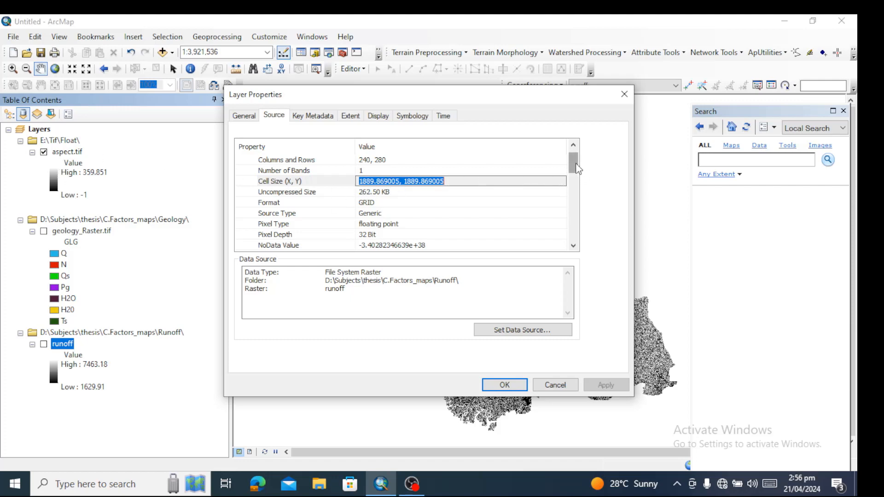
drag(574, 165, 580, 200)
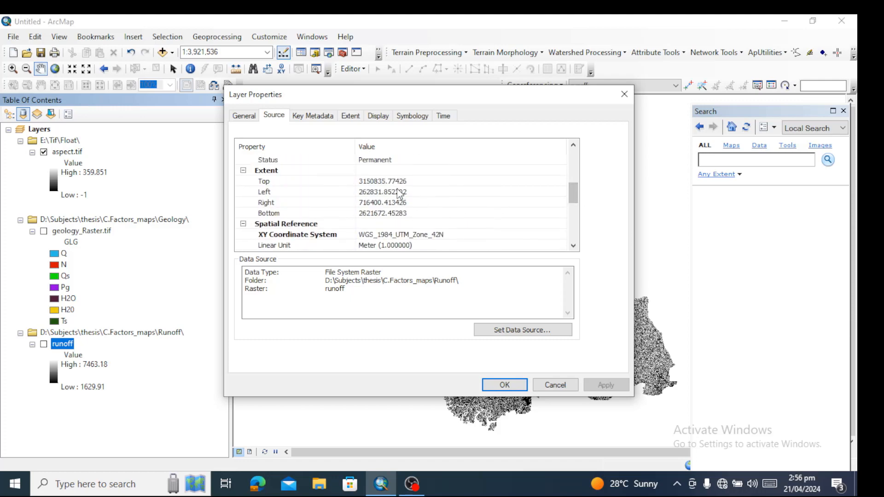
click(562, 384)
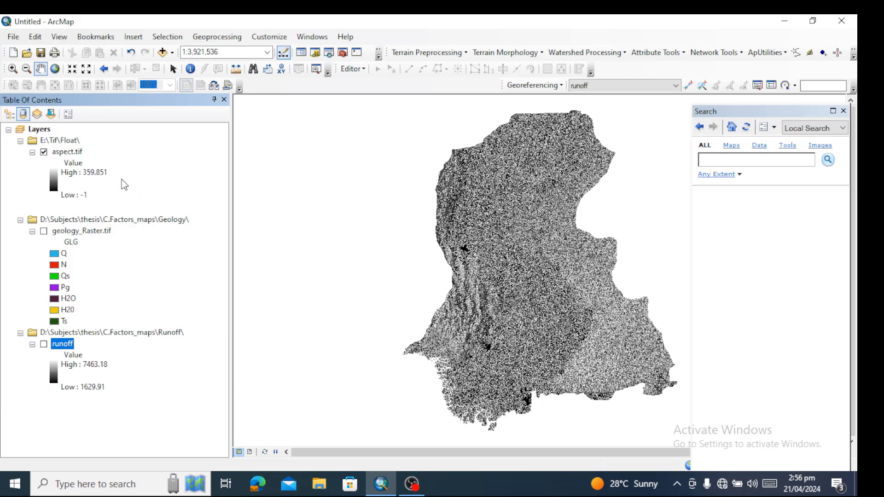
click(61, 154)
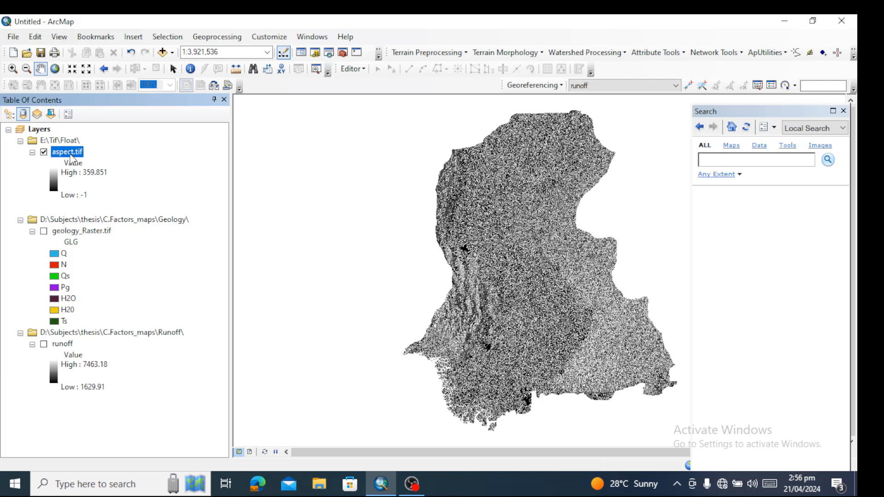
click(71, 234)
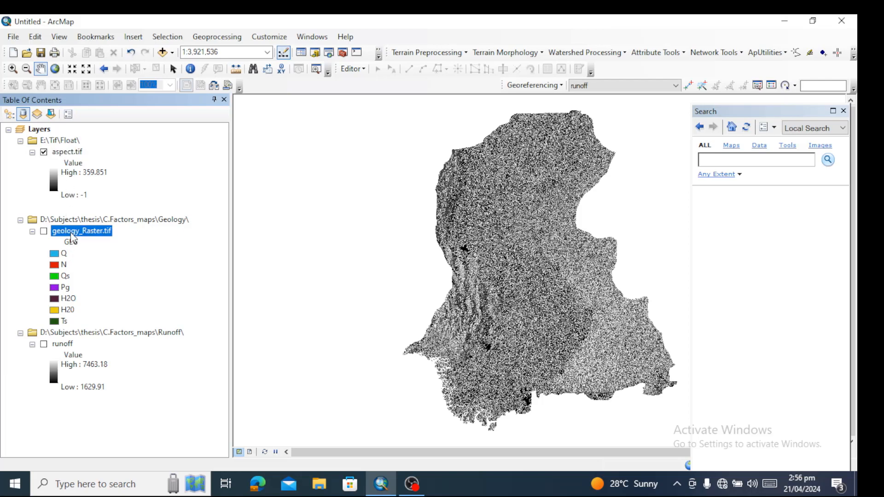
click(85, 276)
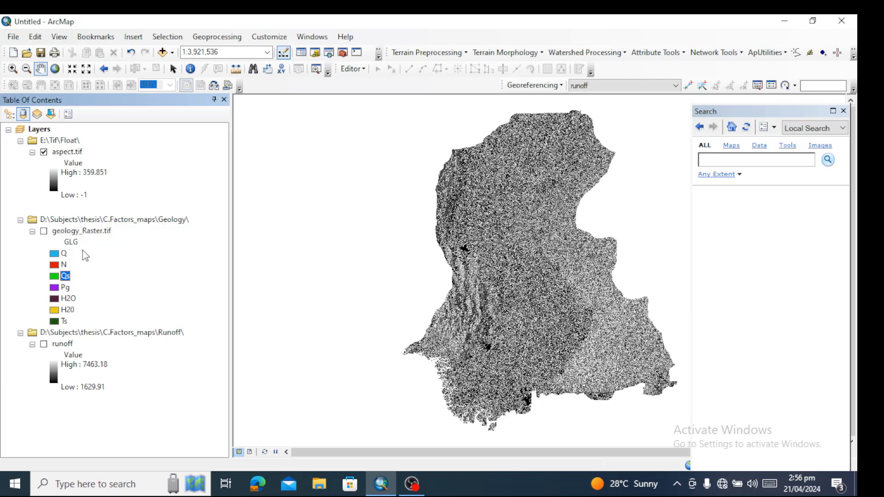
click(70, 152)
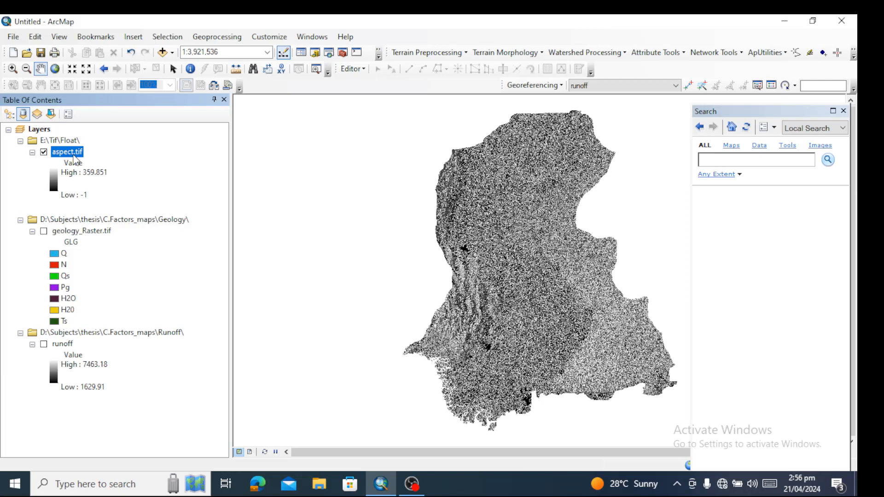
click(736, 160)
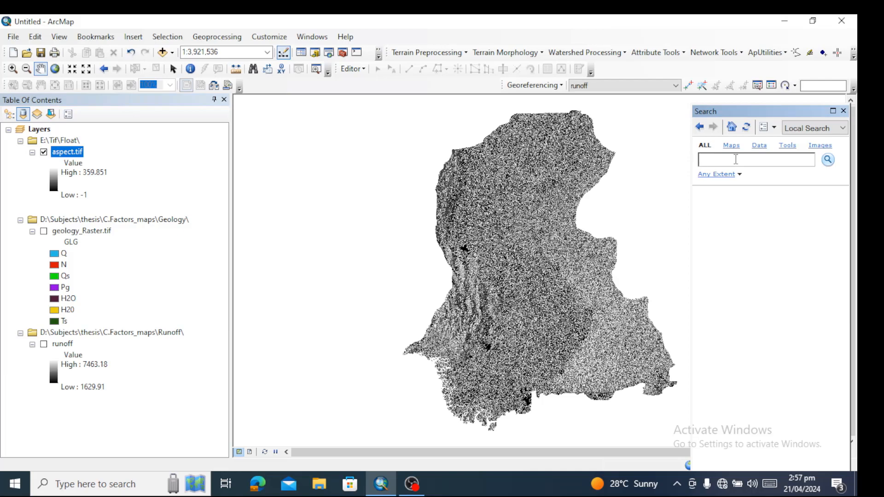
Recheck the columns and rows and cell size of geology_Raster.tif in its source properties, leaving them unmodified
click(80, 234)
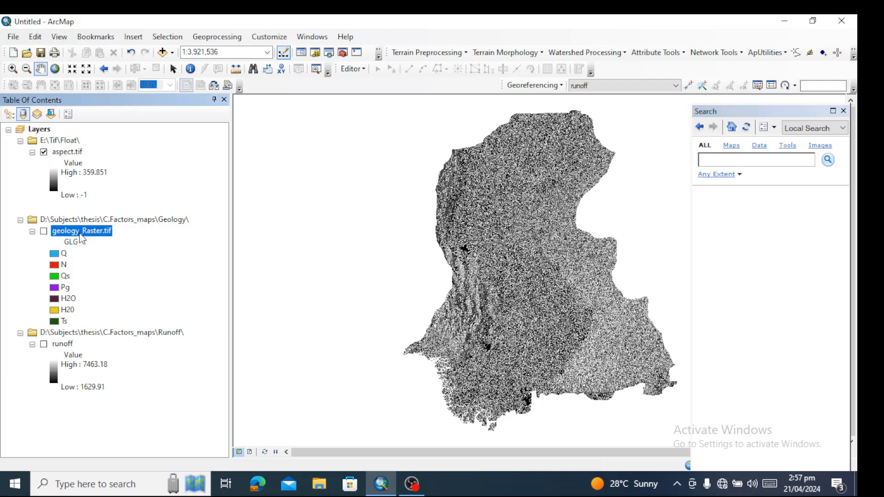
double_click(80, 234)
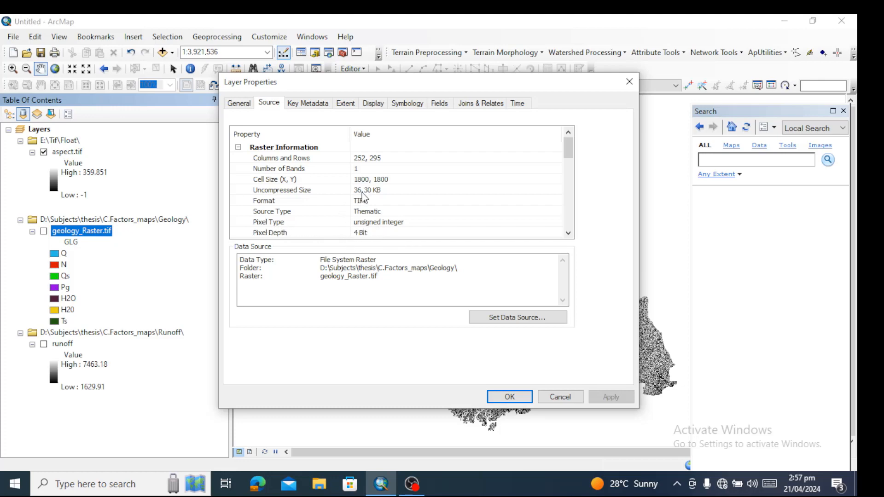
click(560, 397)
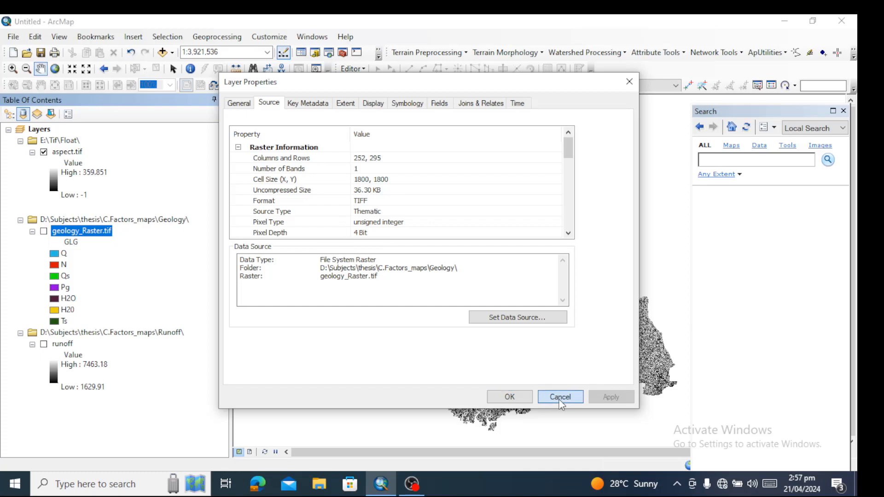
Search for "to float" and open the Float (Spatial Analyst) tool
click(757, 160)
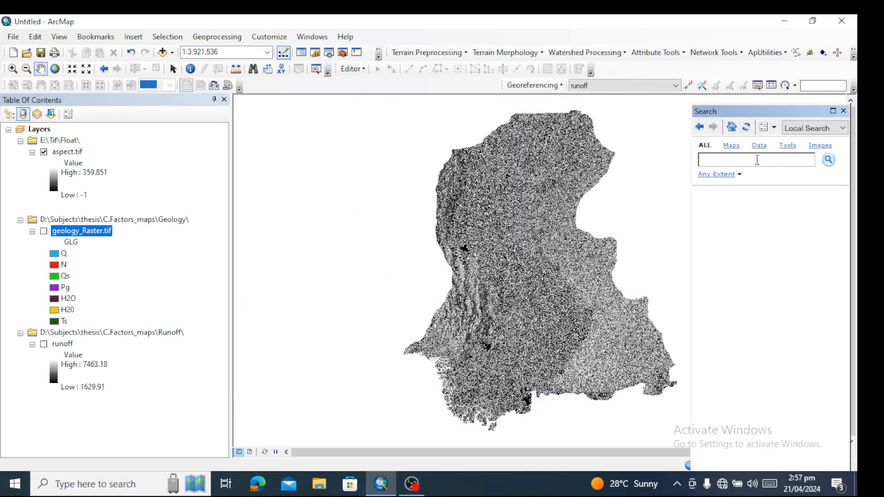
text(to float)
key(Return)
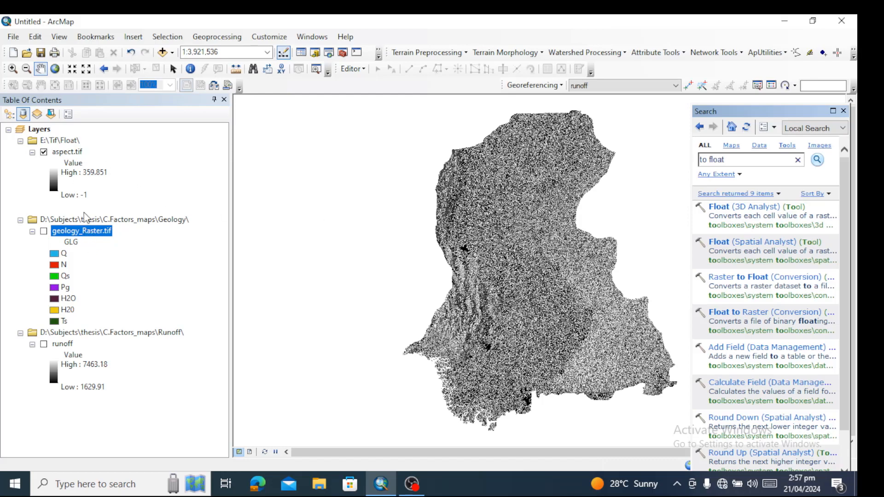
click(755, 242)
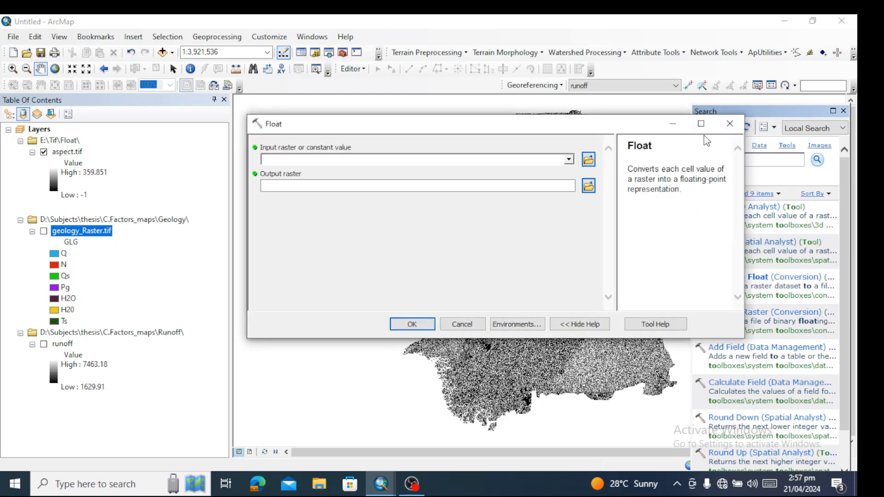
click(729, 124)
Convert geology_Raster.tif to floating point with the Float tool, naming the output raster Float_geology in Default1.gdb
click(569, 159)
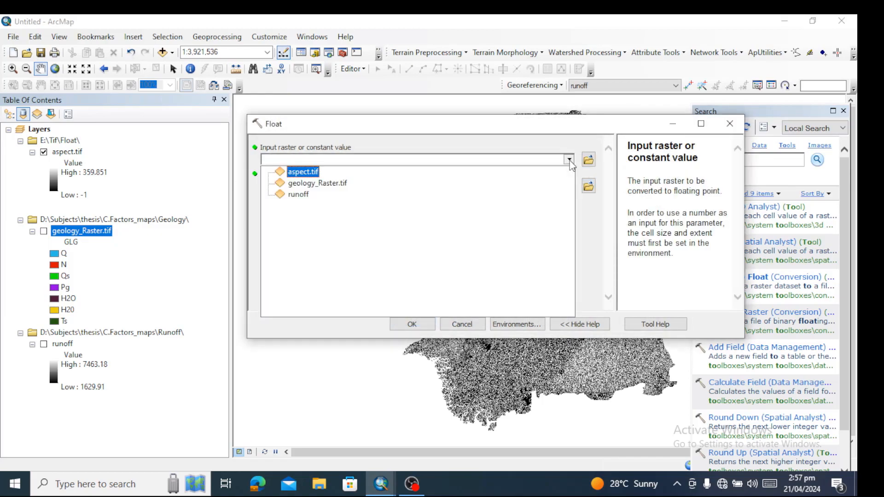
click(316, 184)
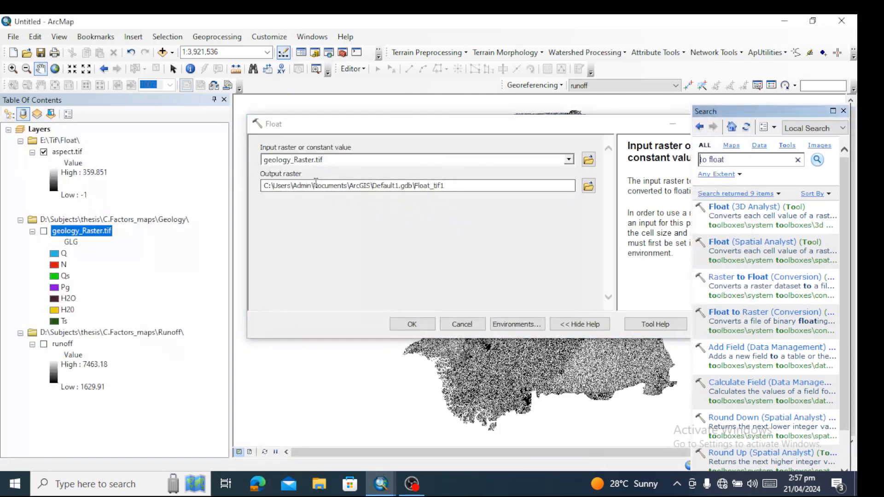
click(461, 186)
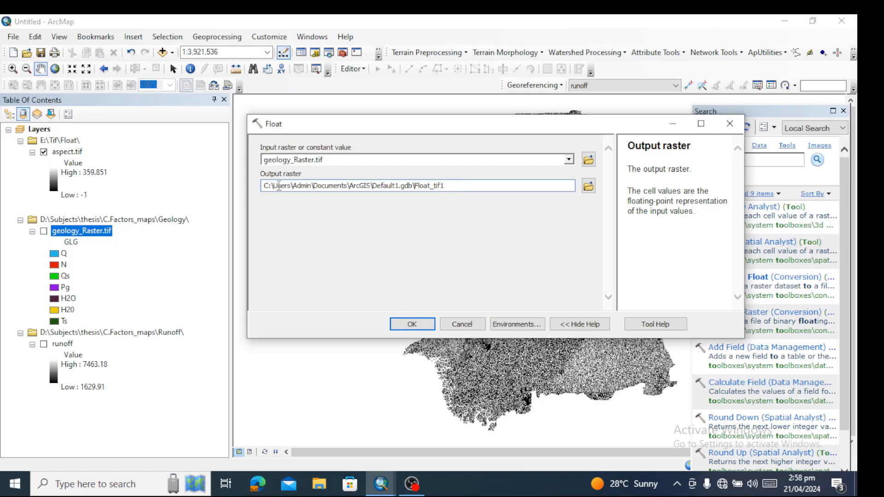
double_click(384, 185)
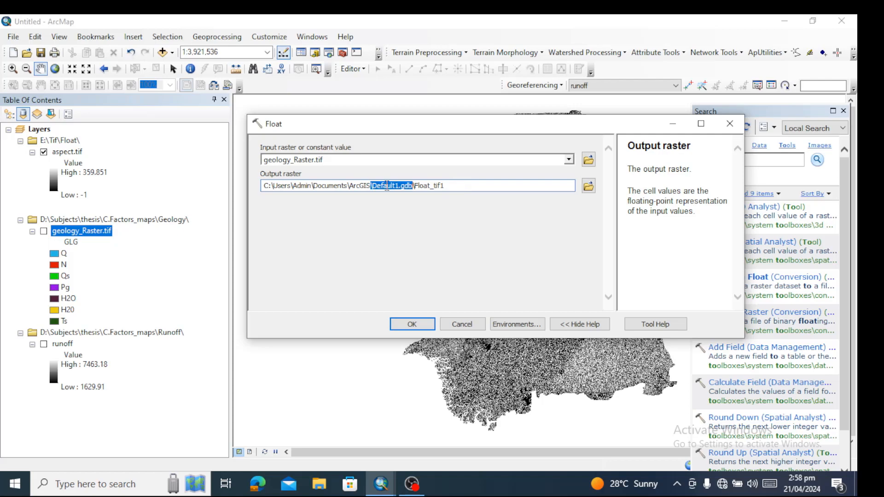
click(462, 185)
drag(457, 186, 432, 186)
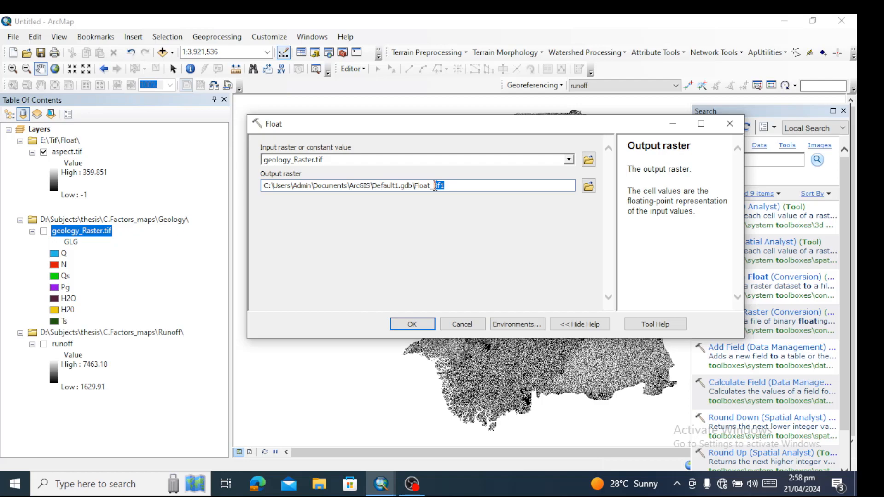
text(geology)
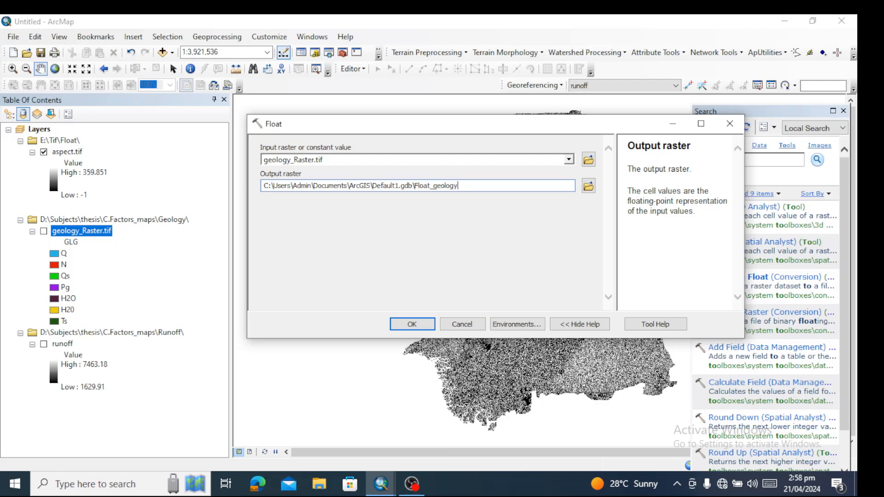
click(412, 324)
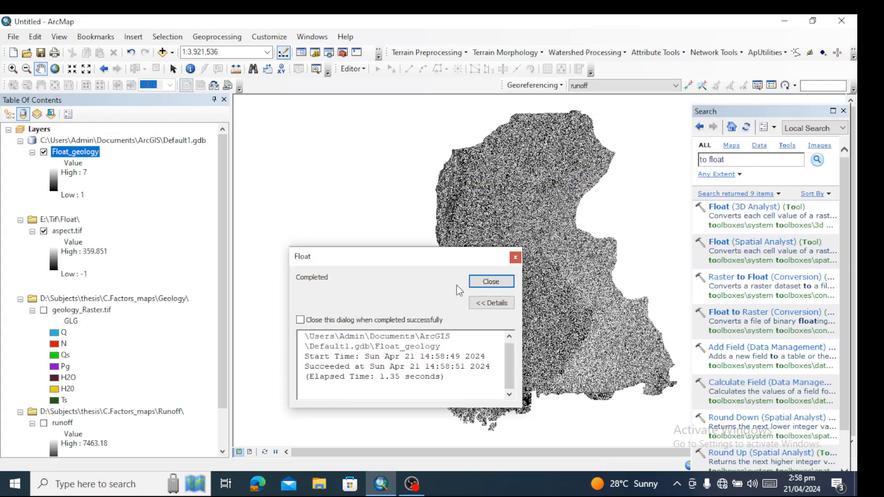
click(491, 282)
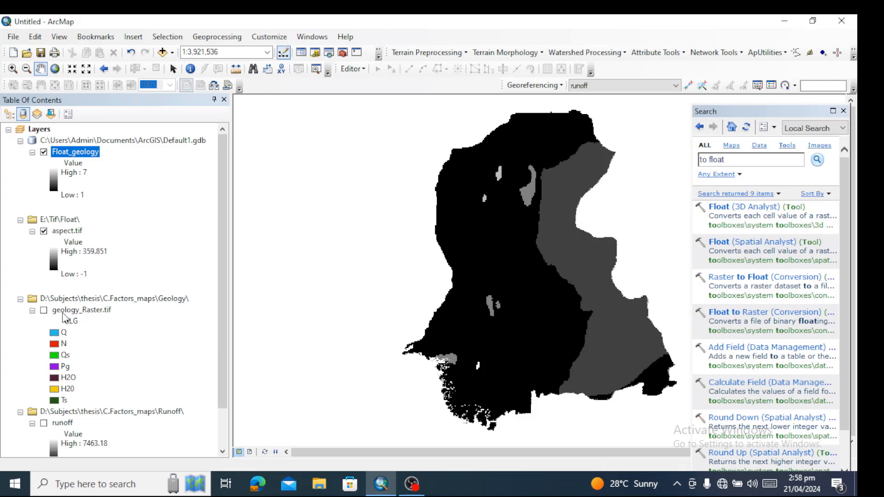
Remove the original geology_Raster.tif layer from the map
click(63, 313)
right_click(63, 314)
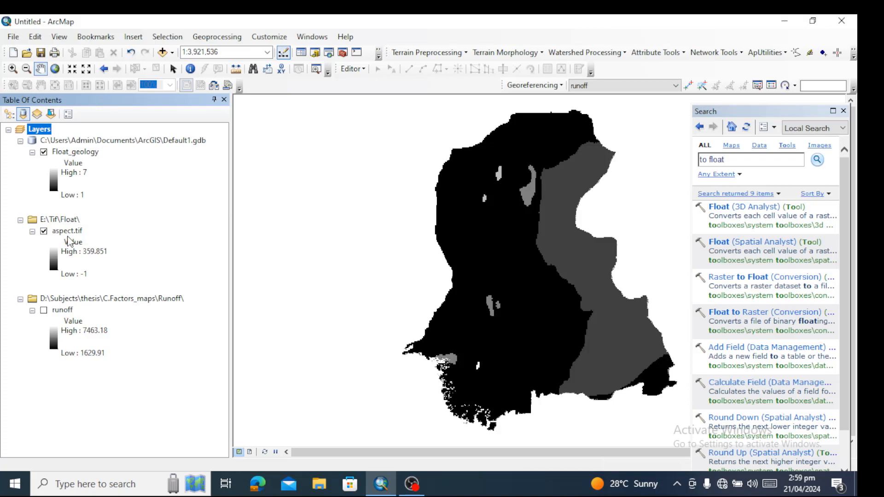
Examine the columns and rows, cell size and pixel type of Float_geology in its source properties and dismiss them
click(74, 152)
right_click(73, 154)
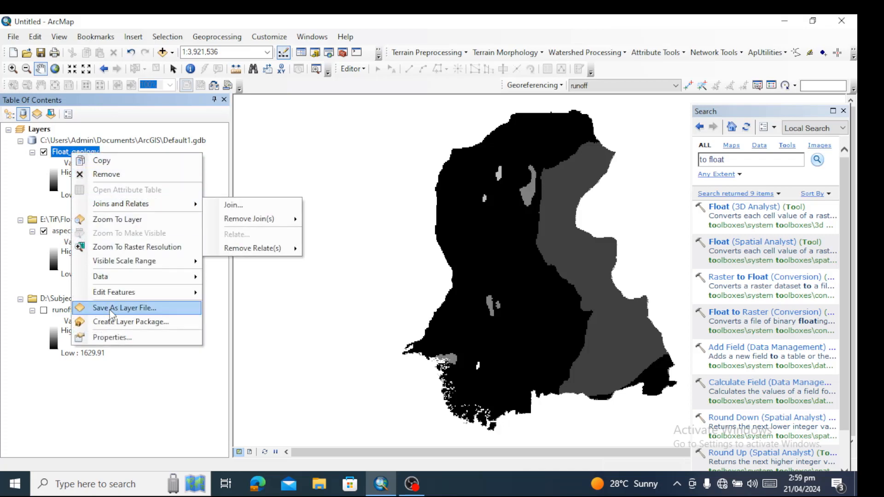
click(111, 337)
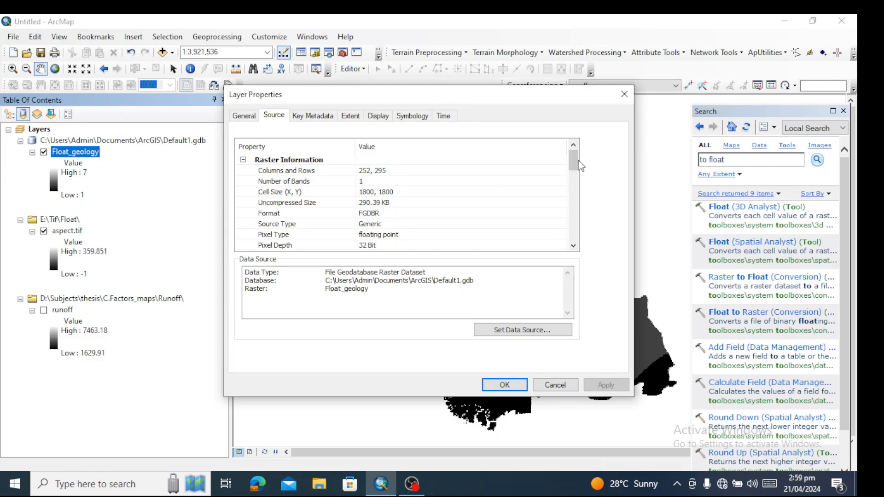
mouse_move(574, 161)
mouse_down()
mouse_move(578, 216)
mouse_move(573, 160)
mouse_up()
click(553, 387)
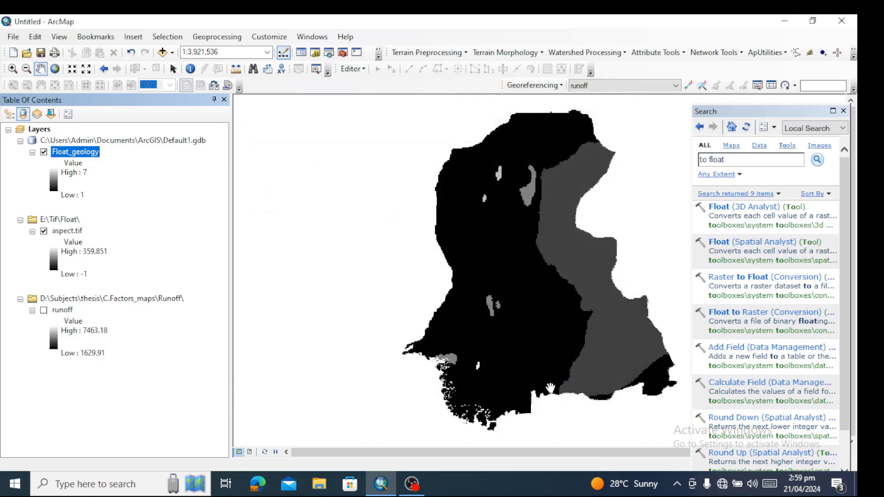
Search for "extract by mask" and open the Extract by Mask (Spatial Analyst) tool
click(732, 161)
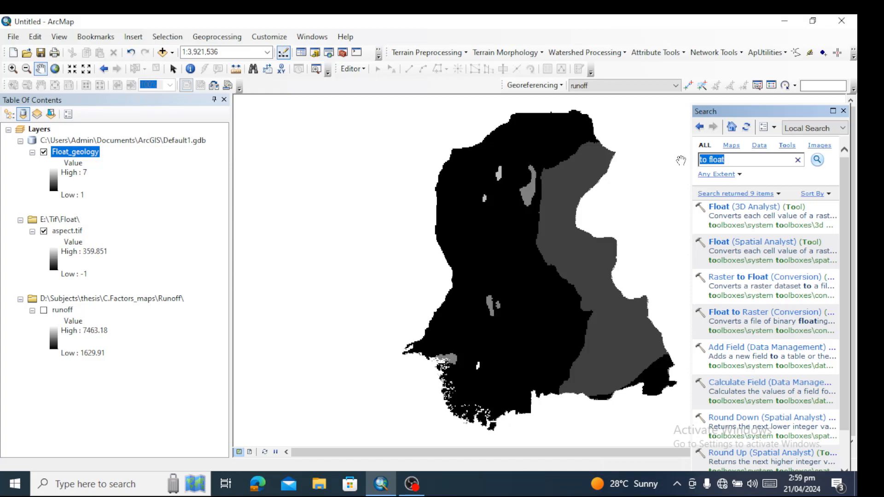
text(extract by mask)
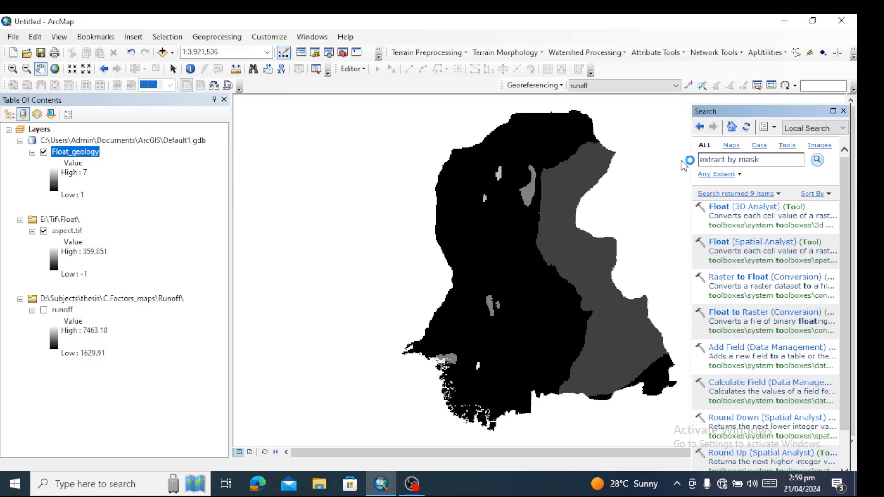
key(Return)
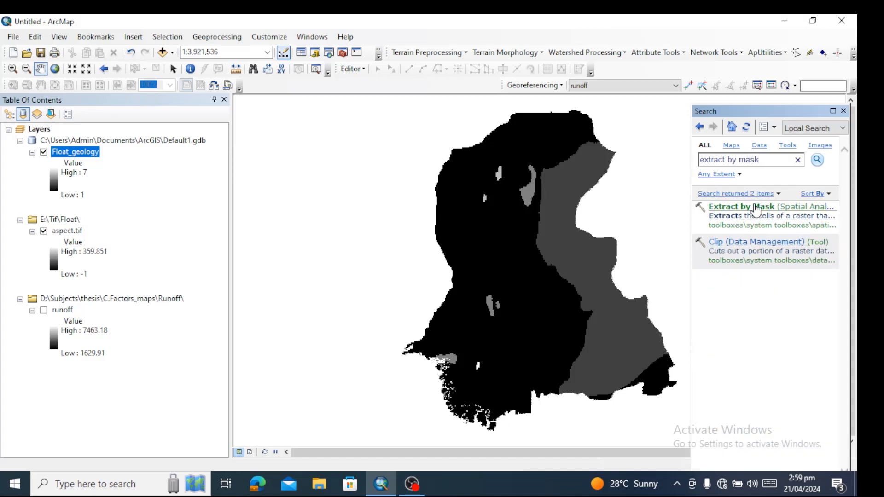
click(755, 208)
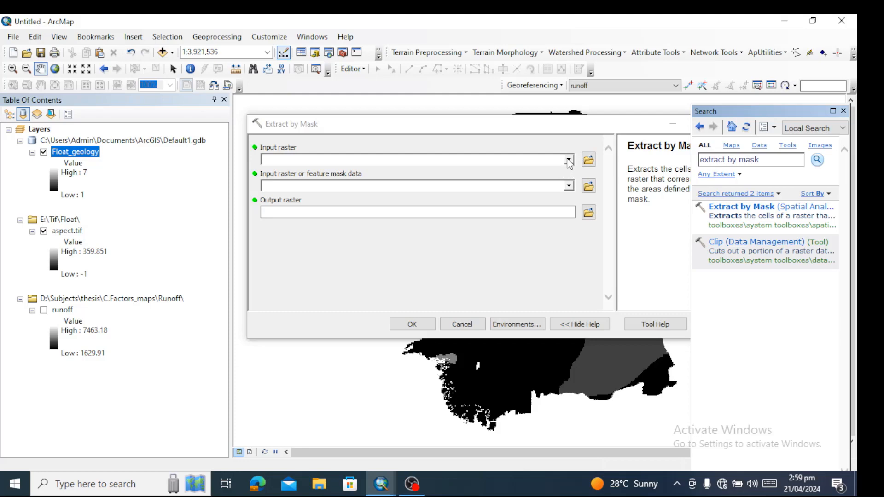
Set Float_geology as the input raster and aspect.tif as the mask data for Extract by Mask
click(569, 161)
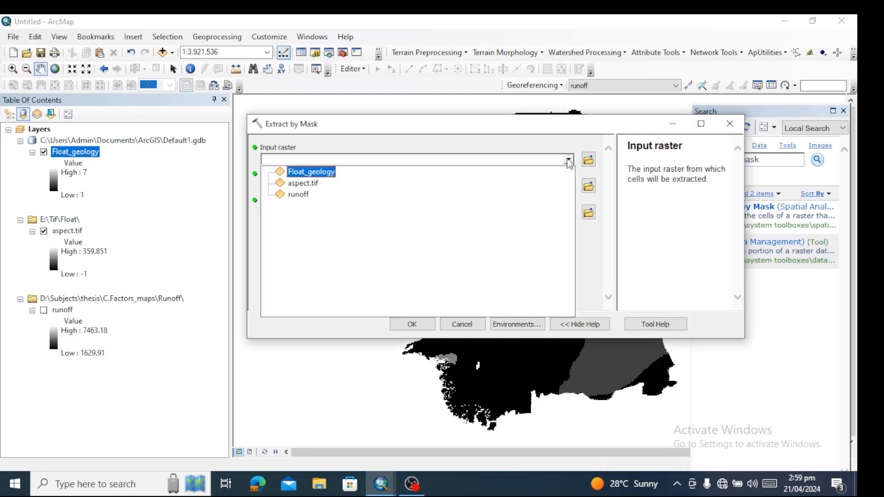
click(311, 172)
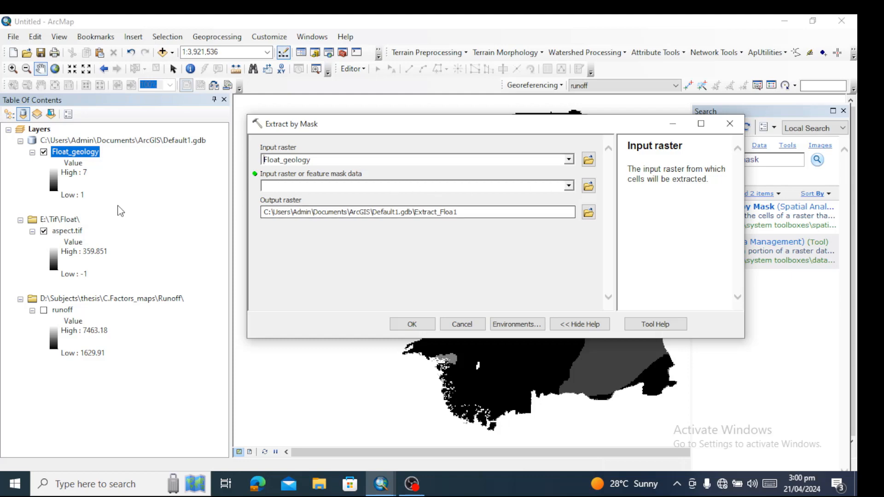
click(60, 236)
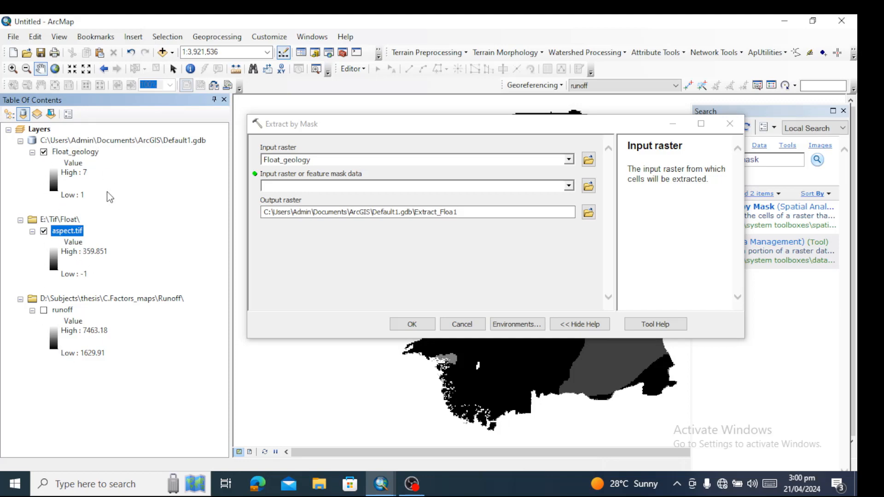
click(569, 186)
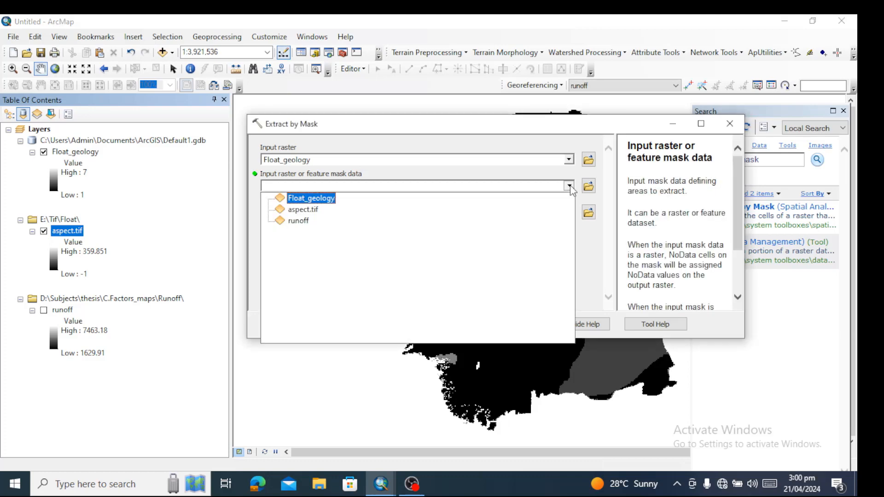
click(302, 211)
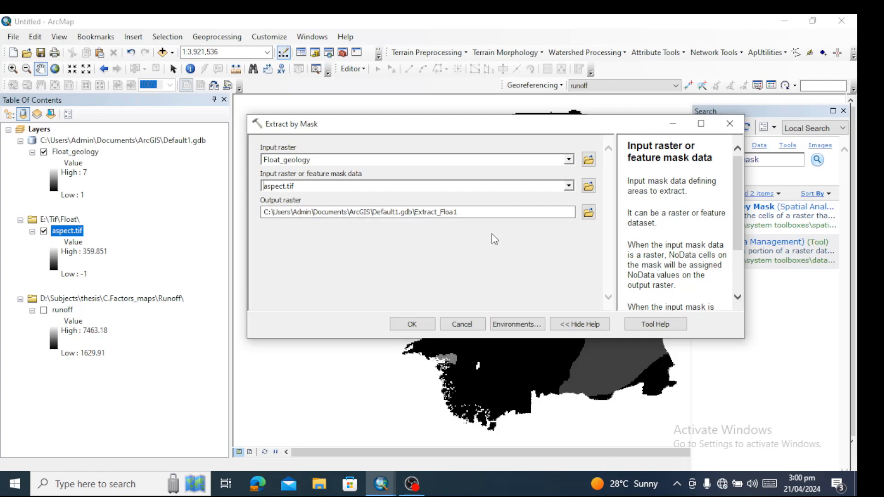
In the tool's environment settings, set the processing extent to Same as layer aspect.tif and the snap raster to aspect.tif
click(510, 324)
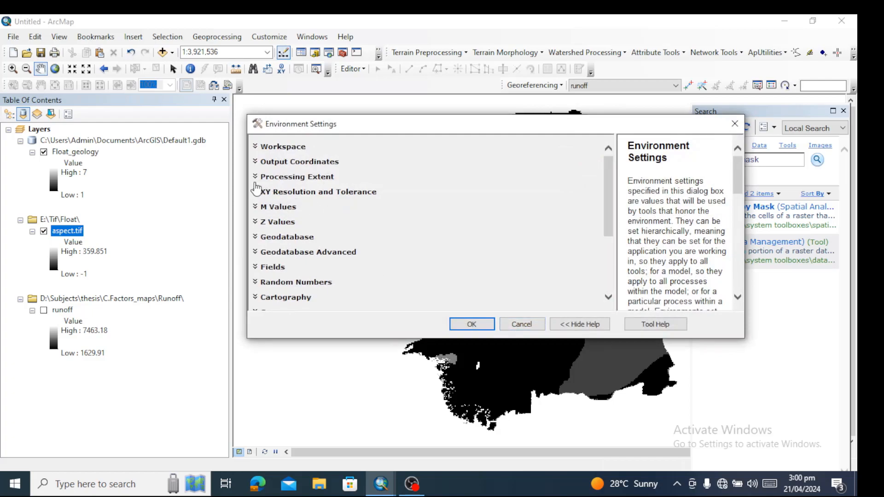
click(255, 180)
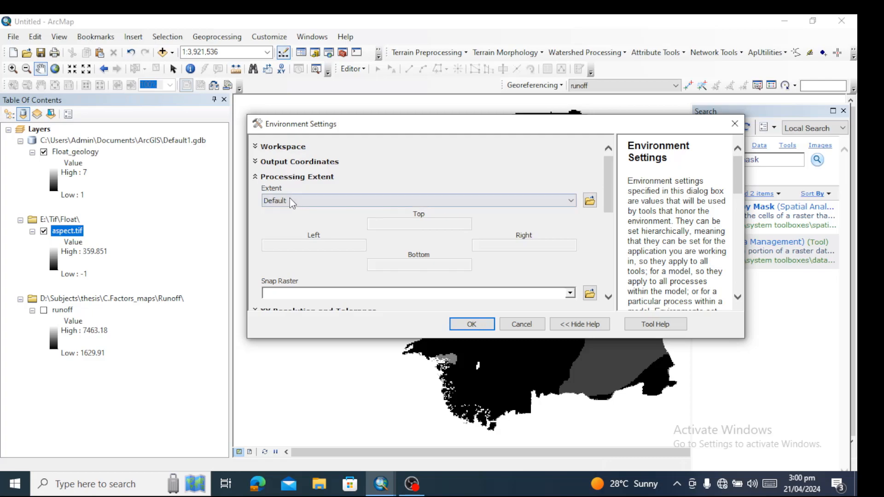
click(571, 200)
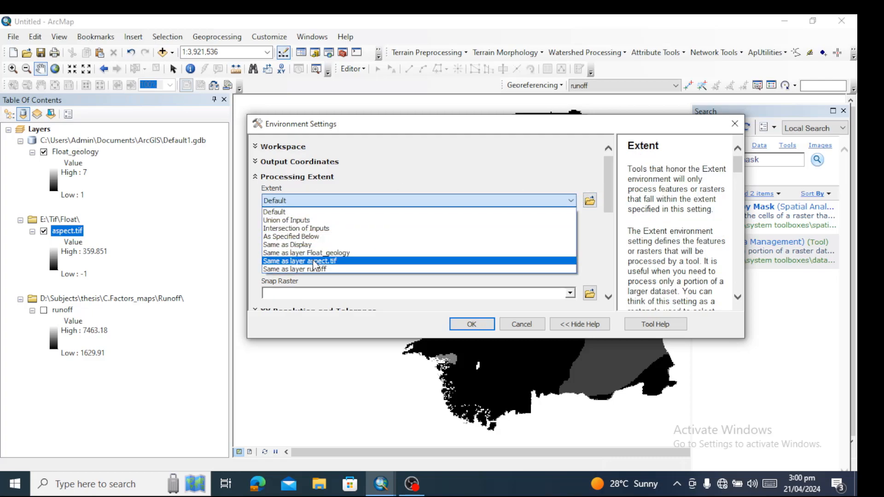
click(315, 262)
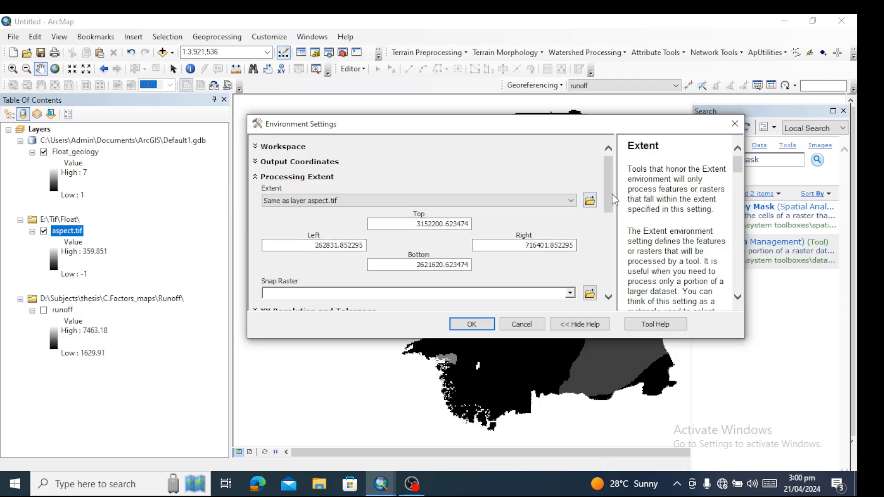
drag(613, 199, 615, 228)
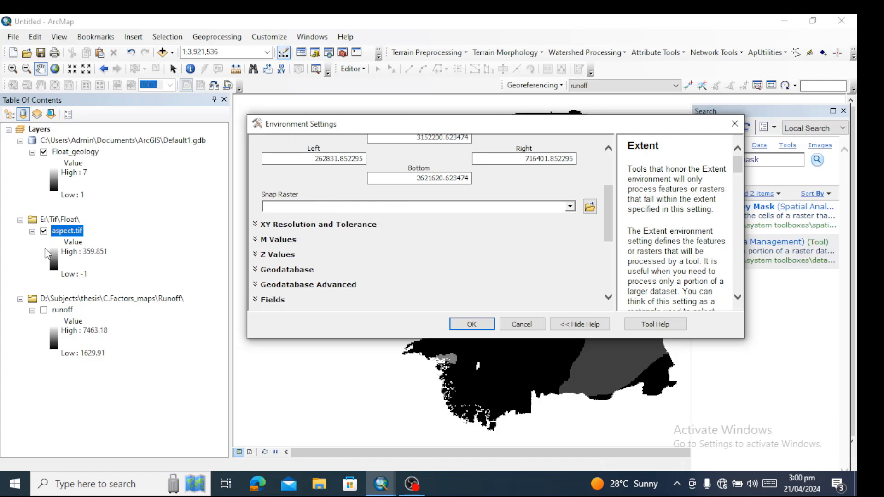
click(571, 207)
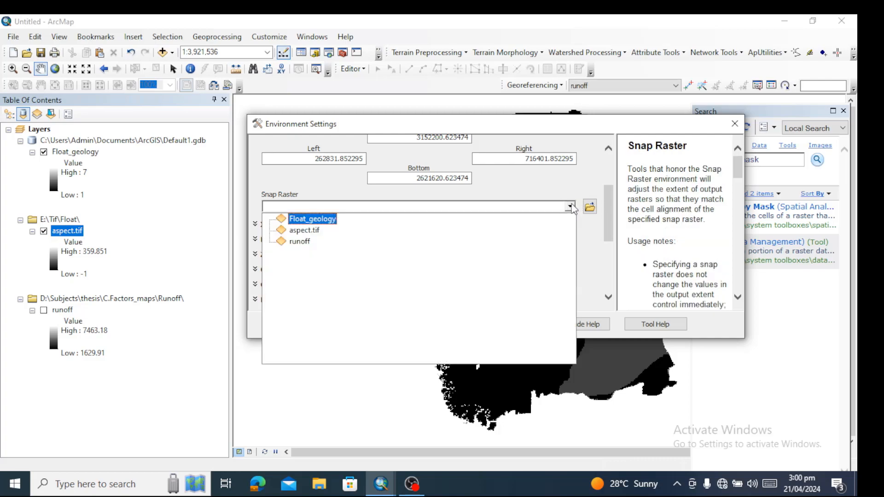
click(308, 233)
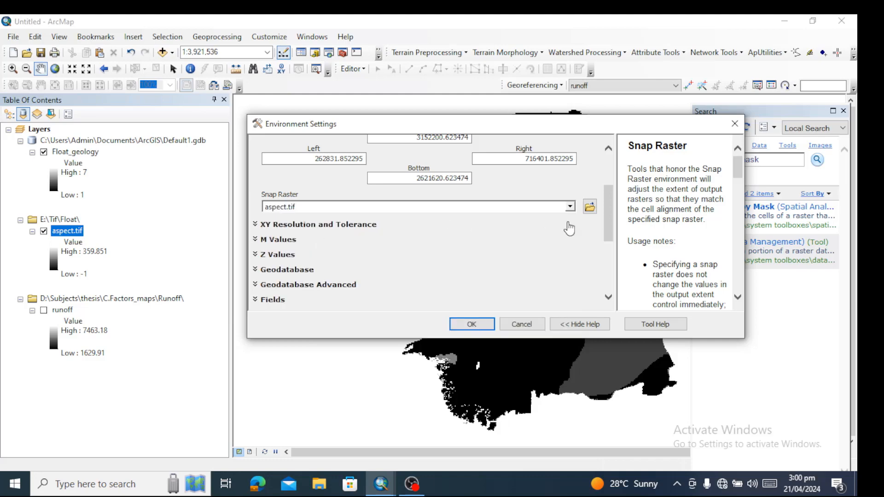
In the raster analysis environment, set the cell size to As Specified Below with 30 and the mask to aspect.tif
drag(610, 226, 612, 283)
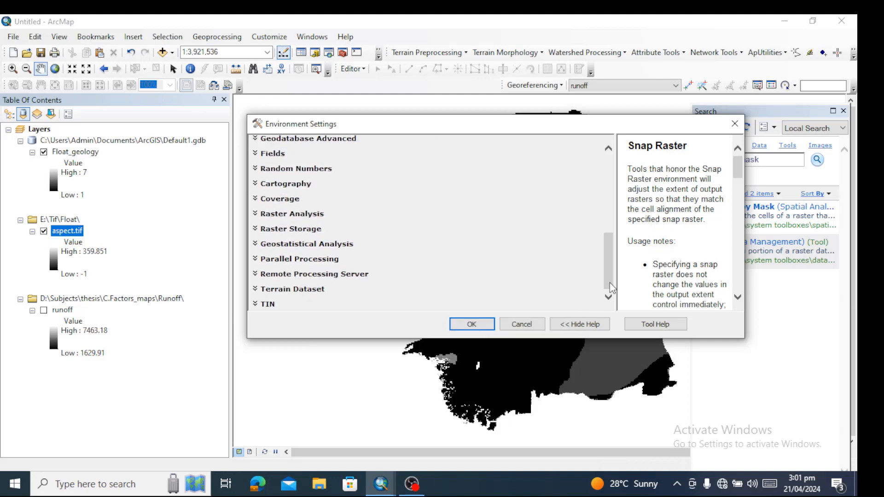
click(255, 217)
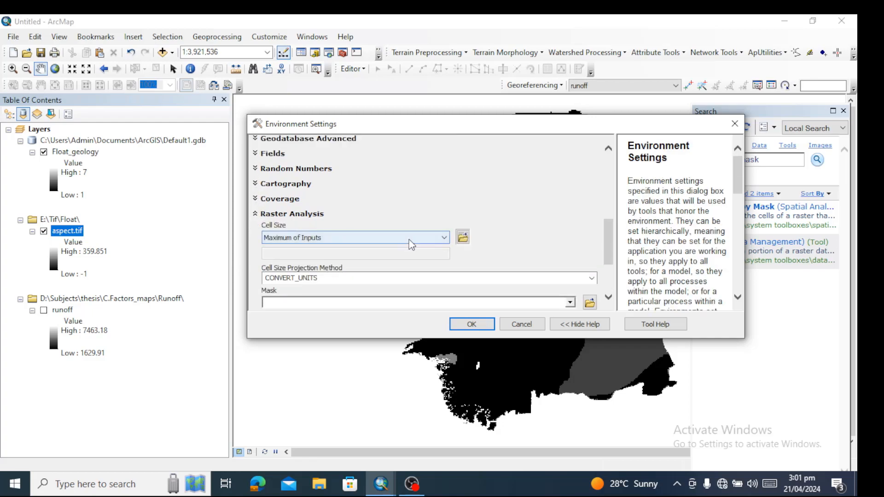
click(444, 238)
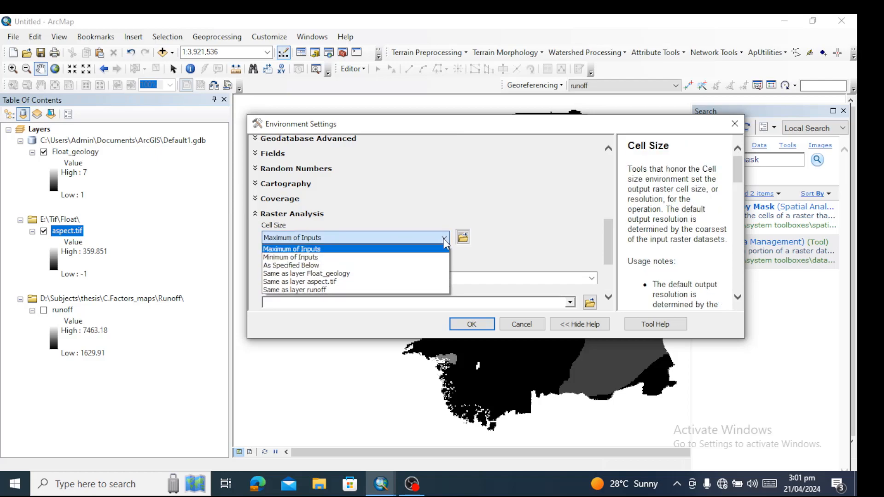
click(305, 266)
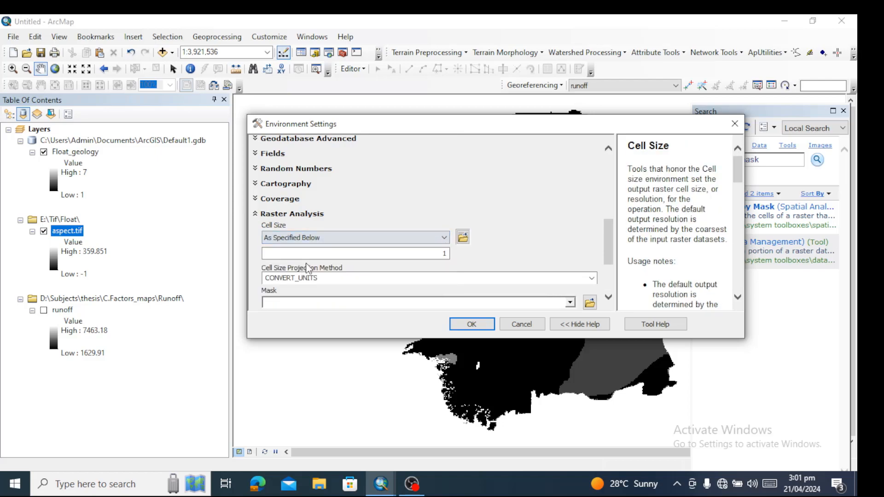
double_click(442, 254)
text(30)
click(571, 303)
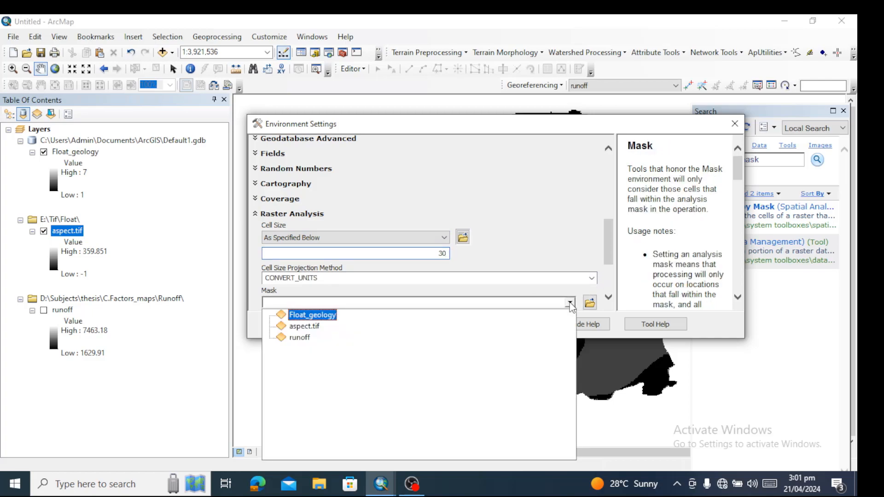
click(305, 326)
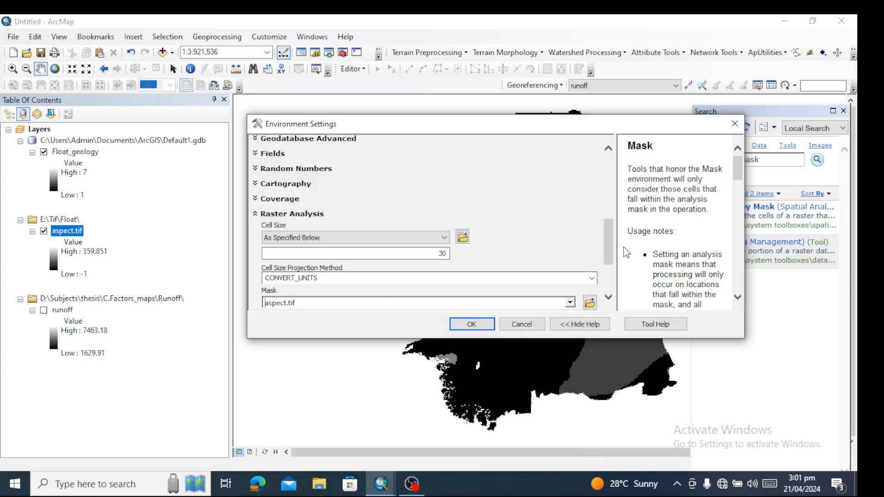
Accept the environment settings, name the output raster geology in Default1.gdb, and run Extract by Mask
click(461, 328)
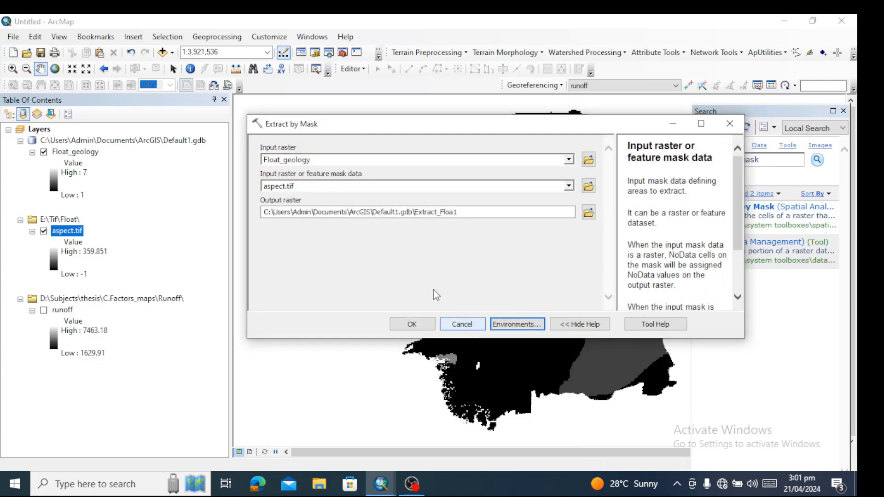
drag(467, 214, 416, 215)
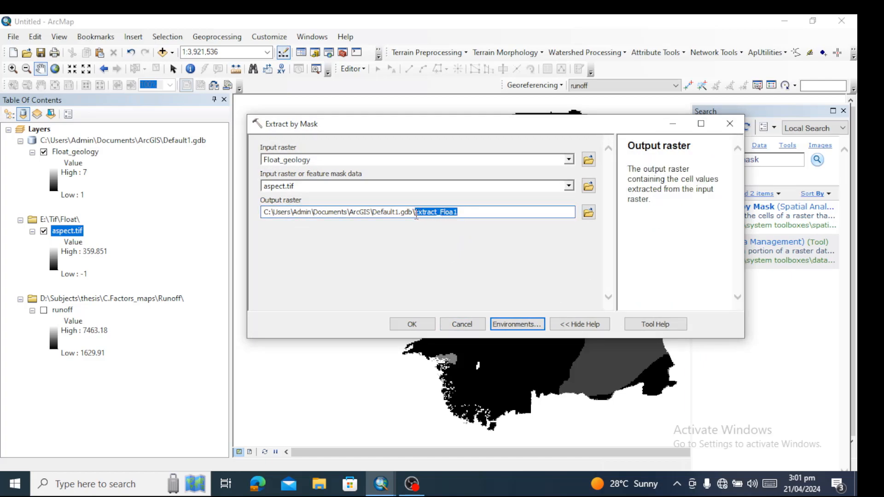
text(geology)
click(412, 325)
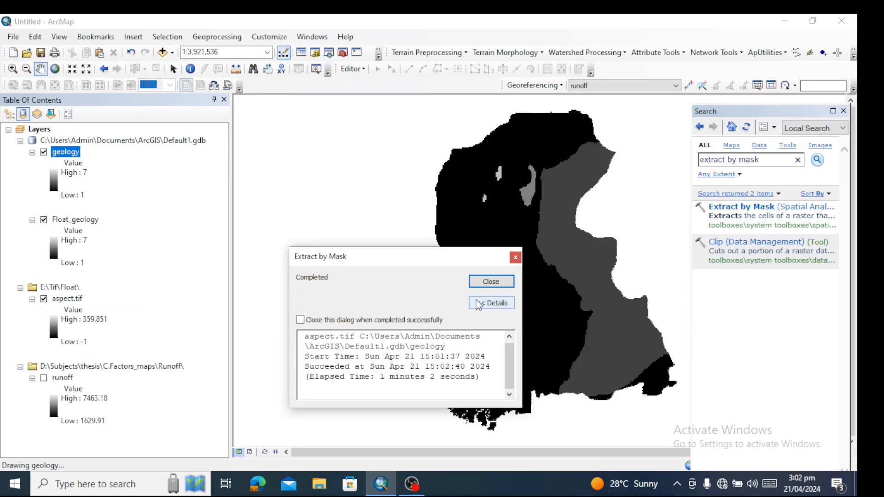
click(490, 283)
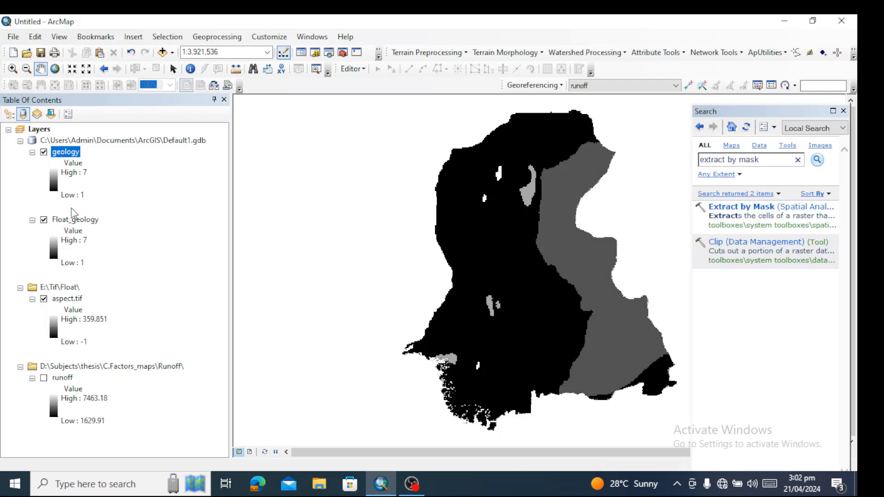
Hide Float_geology and examine the geology layer's columns and rows, cell size, pixel type and extent in its source properties
click(44, 221)
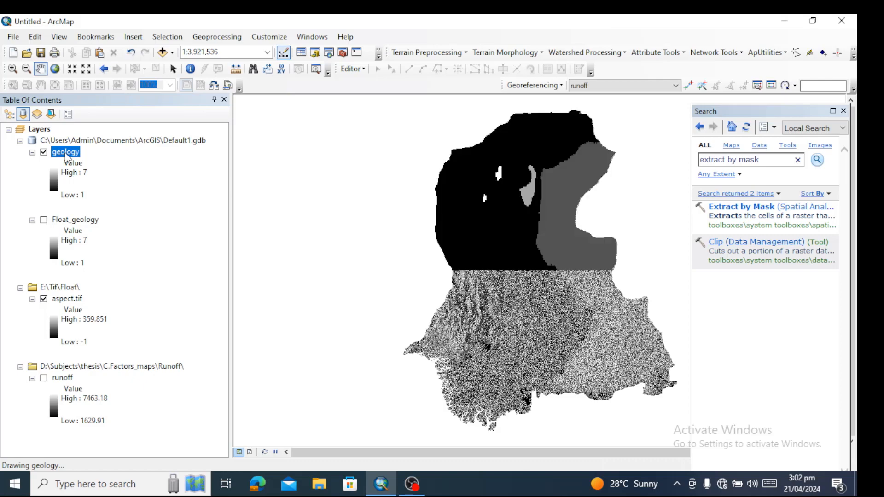
double_click(66, 153)
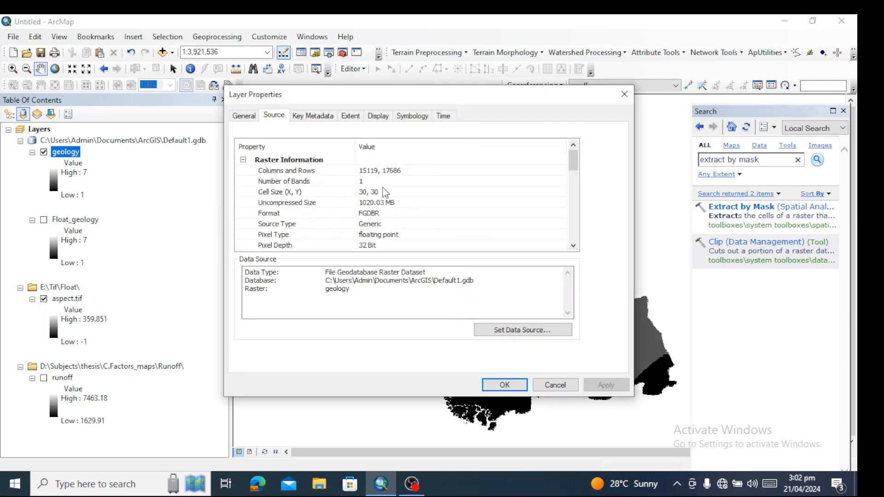
click(286, 173)
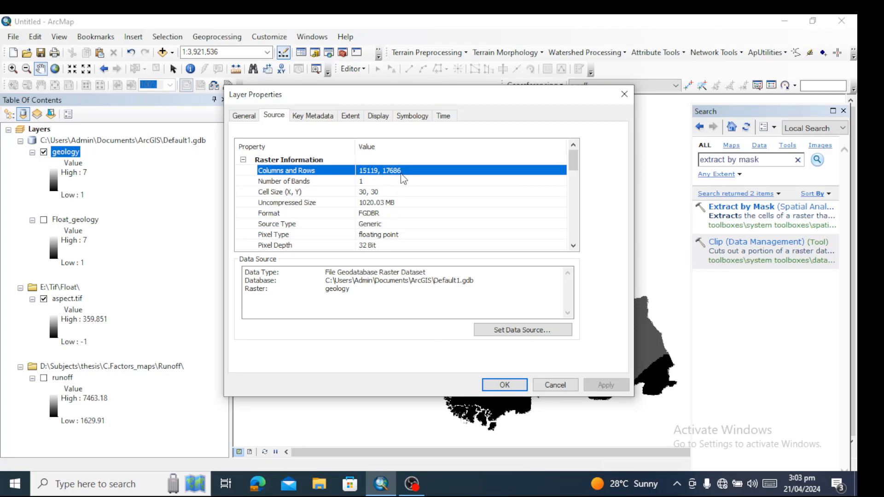
click(296, 194)
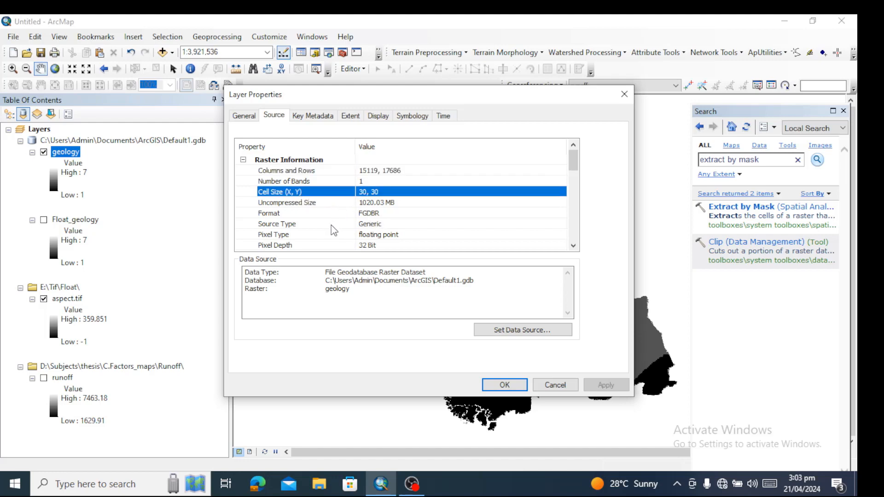
click(310, 238)
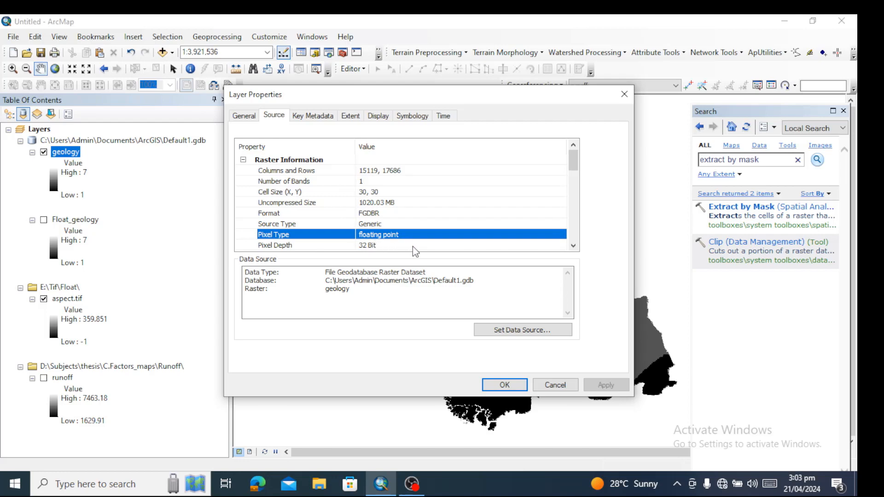
drag(576, 171, 578, 203)
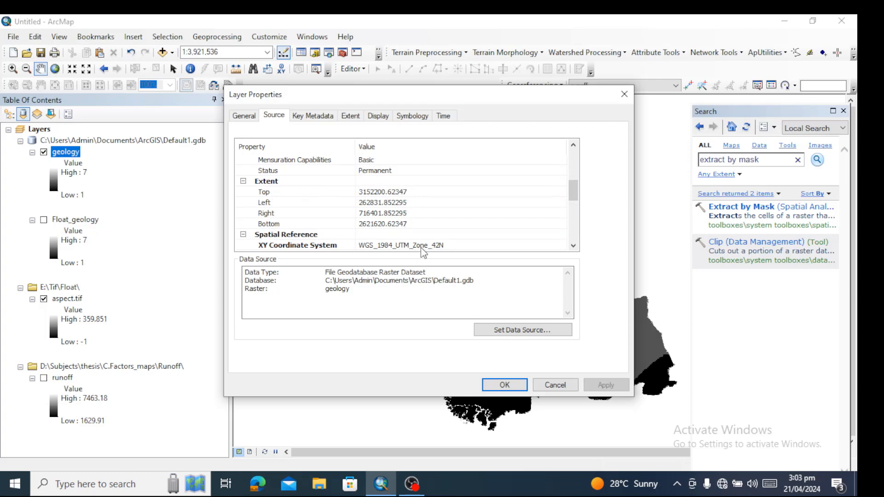
click(519, 386)
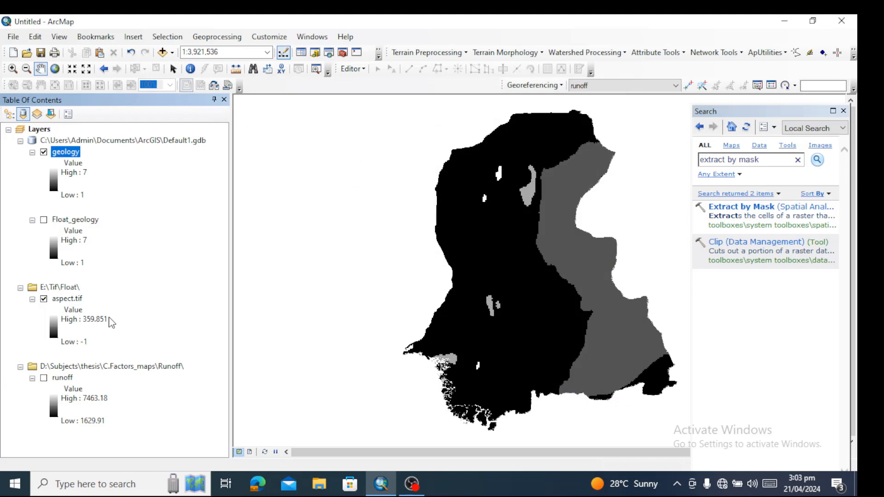
Examine the source properties of aspect.tif, including its extent, NoData value and raster information, for comparison with geology
double_click(67, 299)
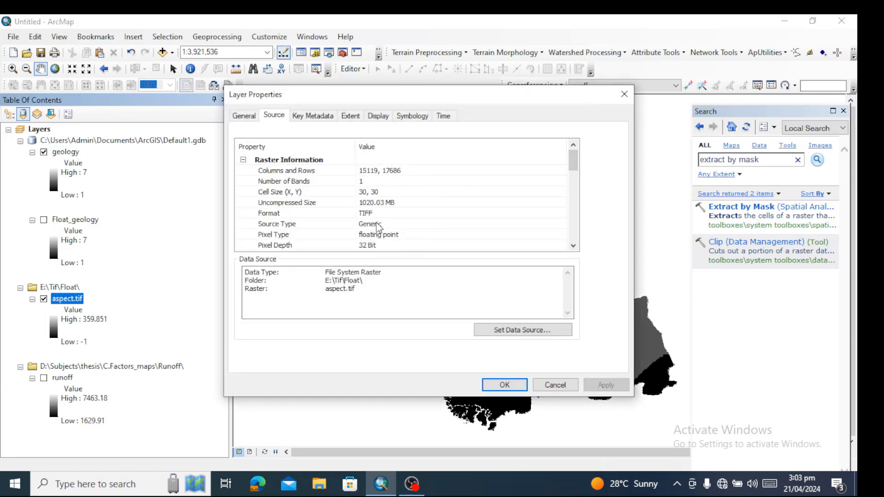
drag(575, 162, 575, 191)
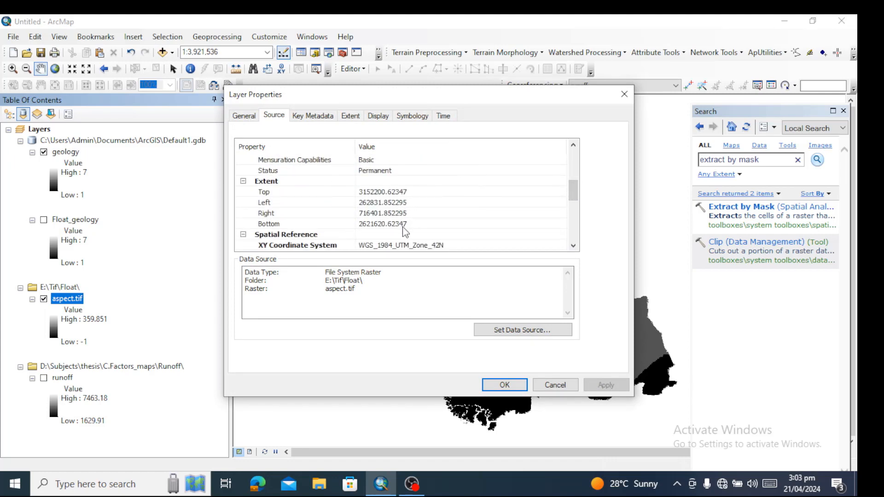
drag(573, 198, 582, 176)
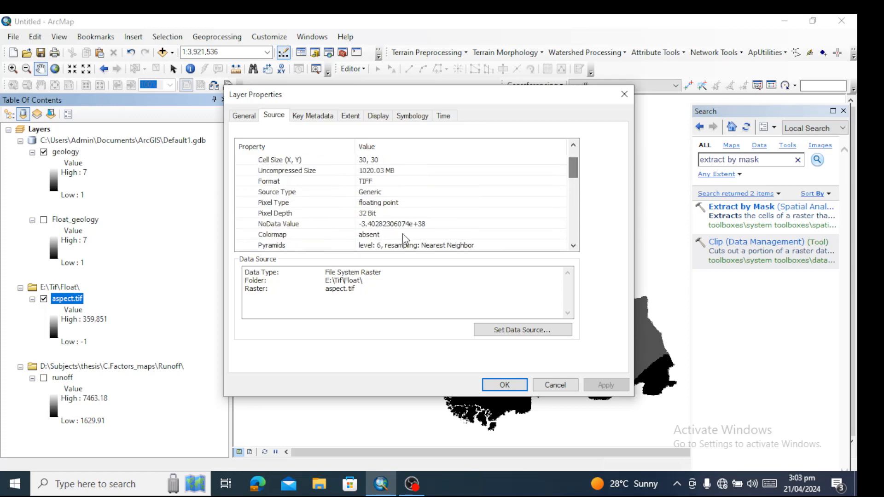
click(382, 224)
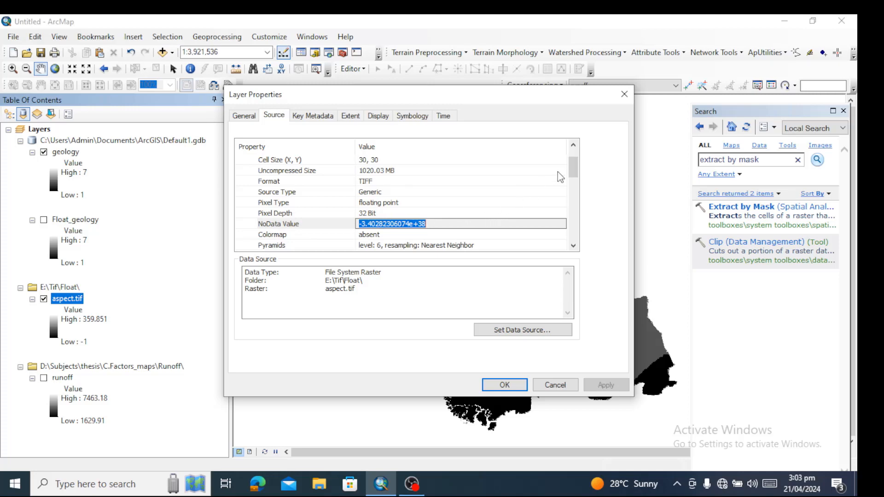
mouse_move(575, 166)
mouse_down()
mouse_move(575, 157)
mouse_move(577, 235)
mouse_move(573, 159)
mouse_up()
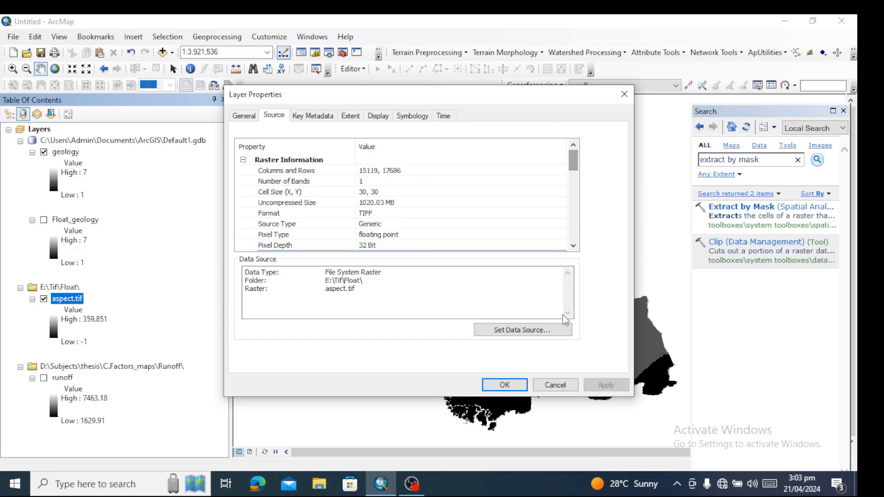
click(553, 386)
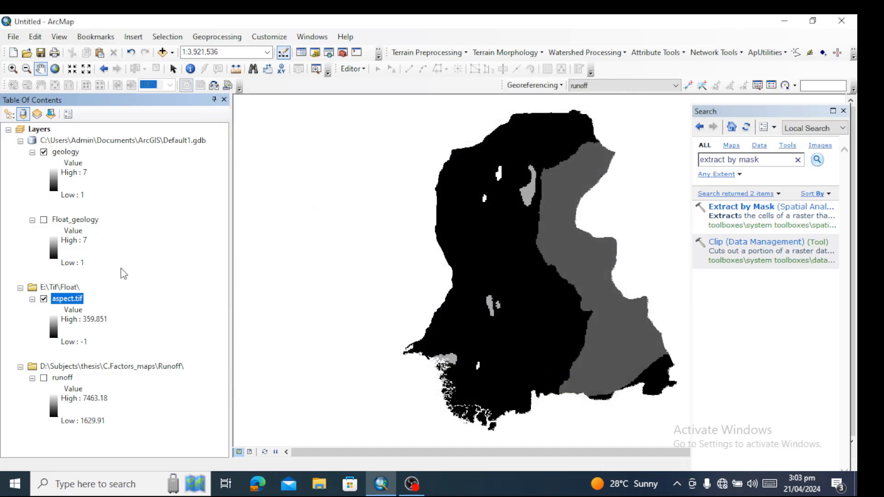
Remove the Float_geology layer from the map and hide the geology layer
click(85, 221)
right_click(85, 224)
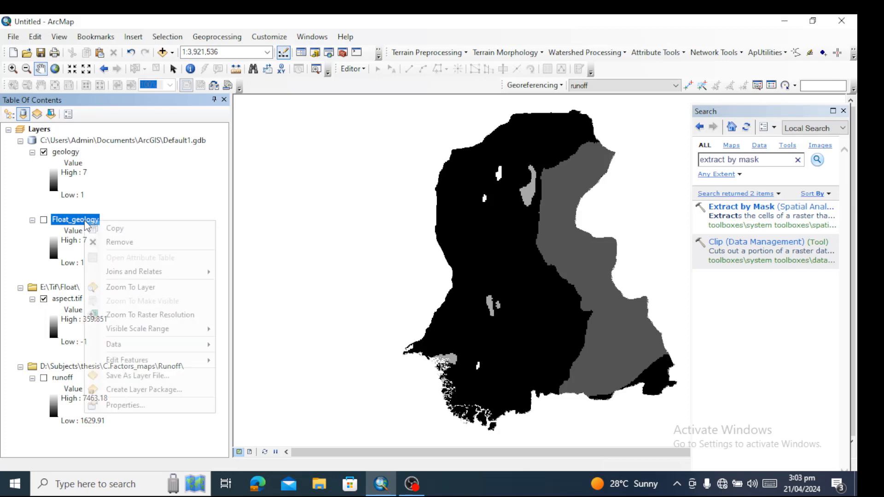
click(105, 244)
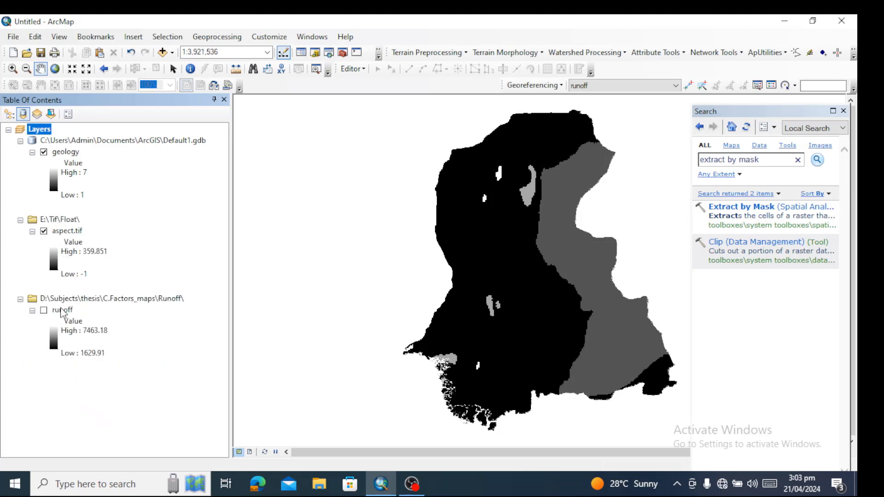
click(44, 152)
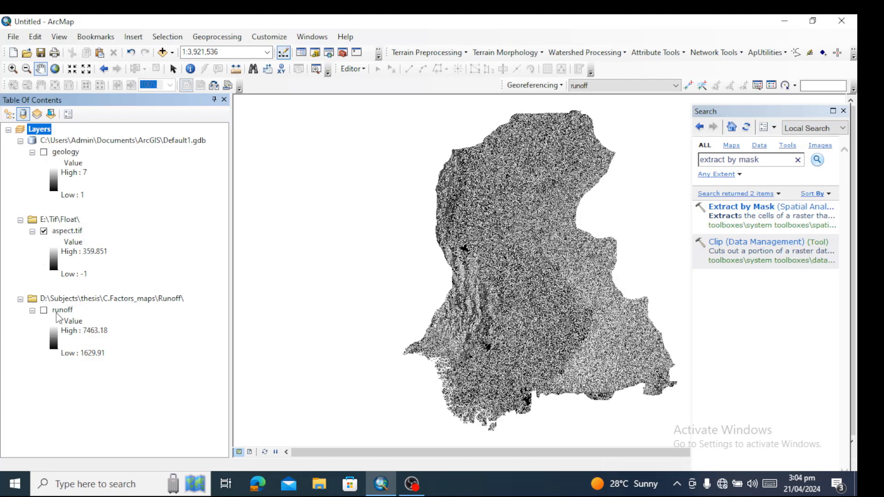
Examine the runoff layer's columns and rows, cell size, pixel type and extent in its source properties
double_click(59, 314)
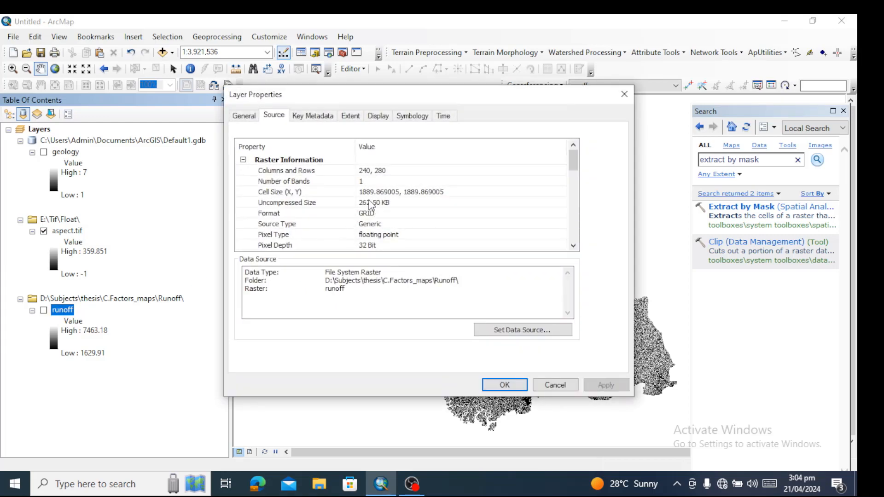
click(371, 192)
click(370, 171)
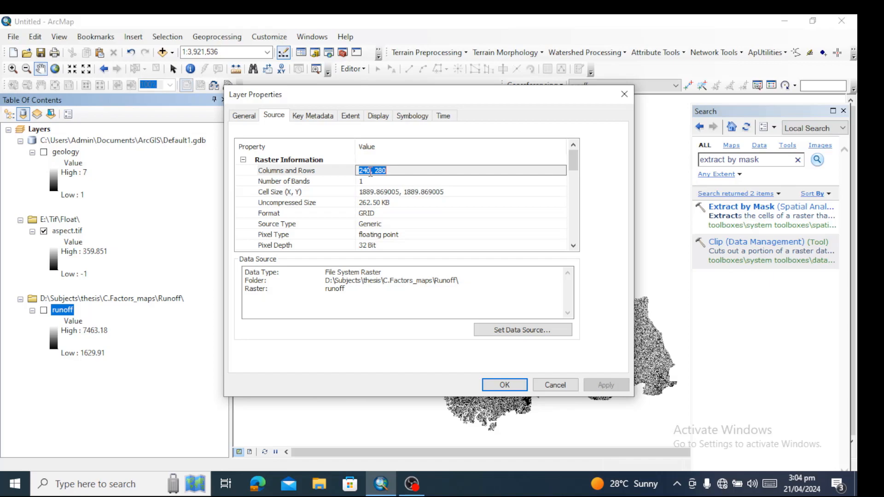
click(375, 205)
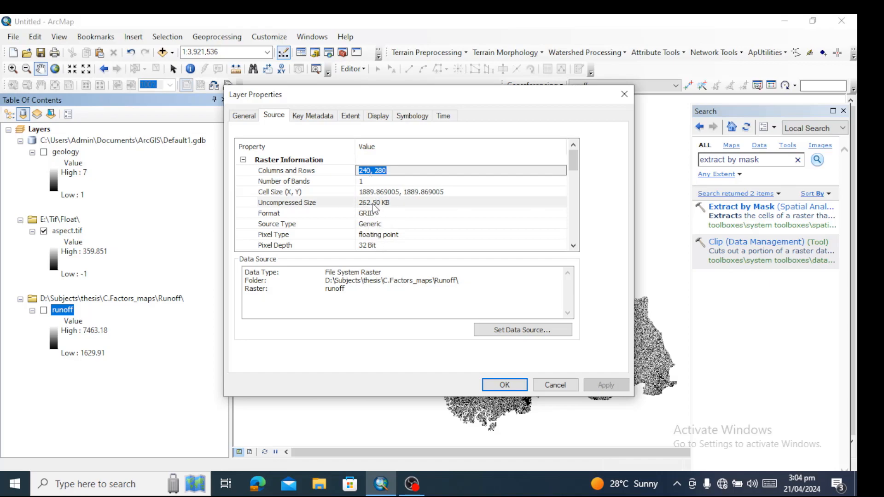
click(443, 224)
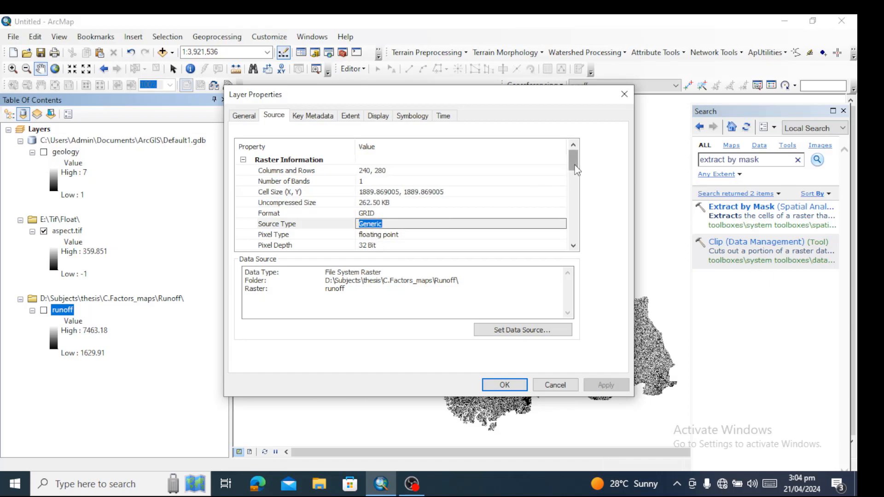
scroll(576, 169, down, 6)
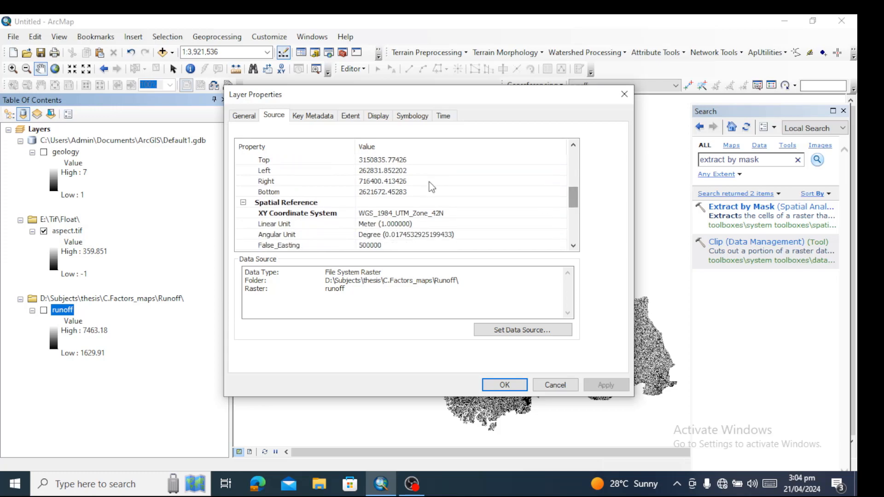
click(555, 387)
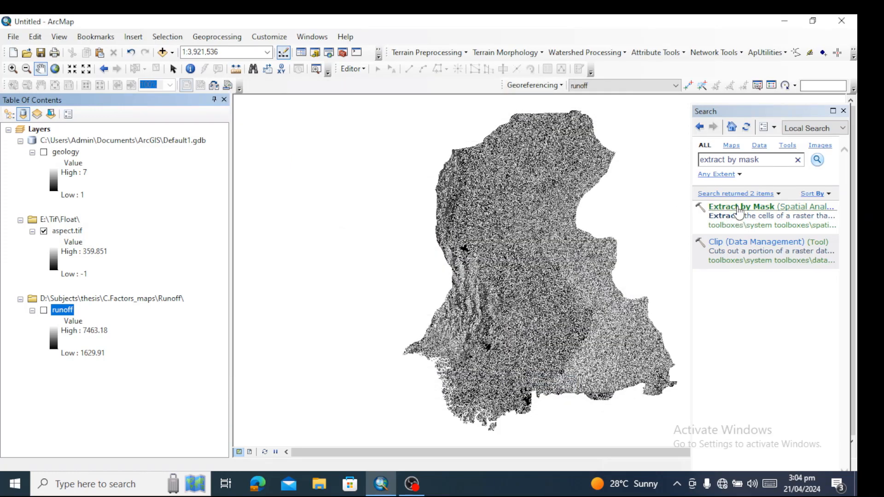
Open Extract by Mask and set runoff as the input raster and aspect.tif as the mask data
click(739, 208)
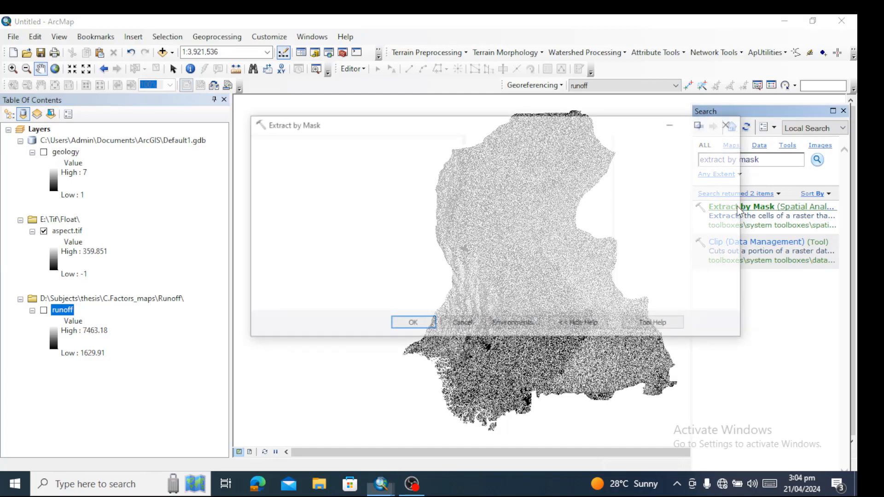
click(570, 159)
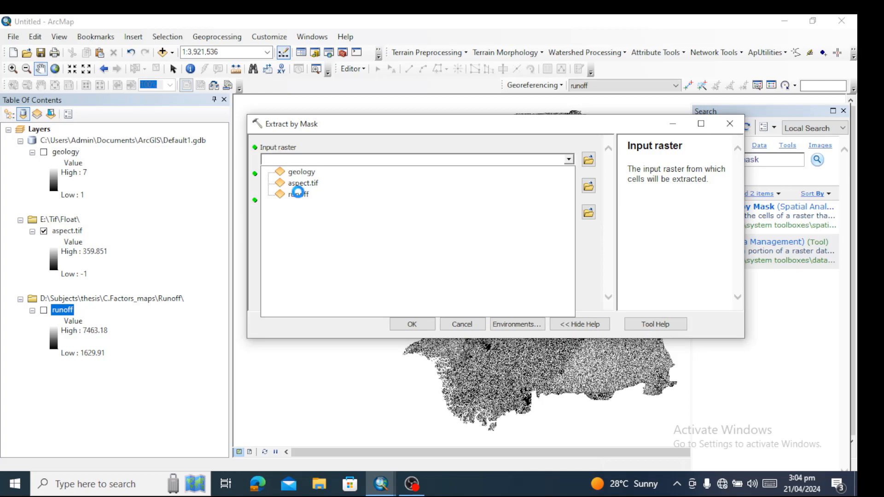
click(299, 195)
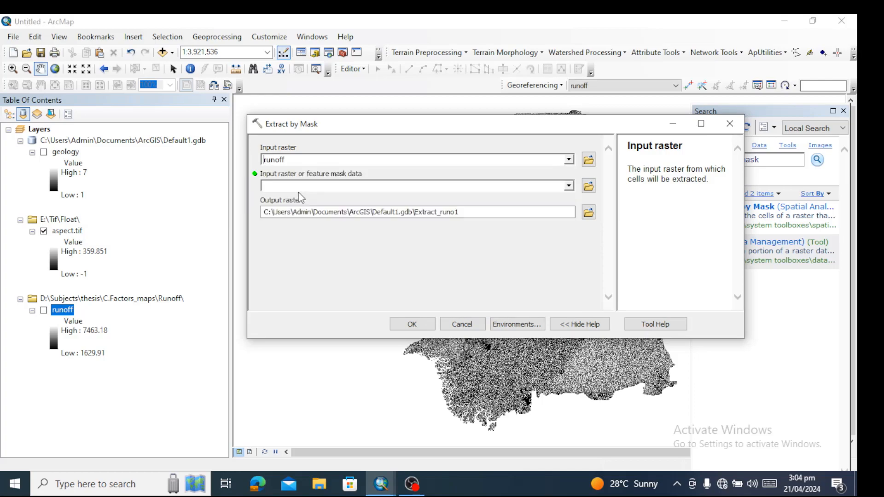
click(570, 186)
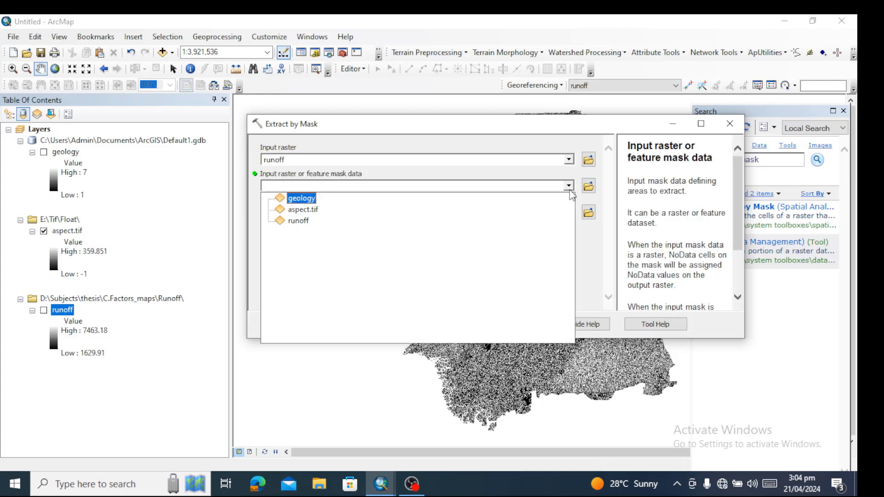
click(303, 209)
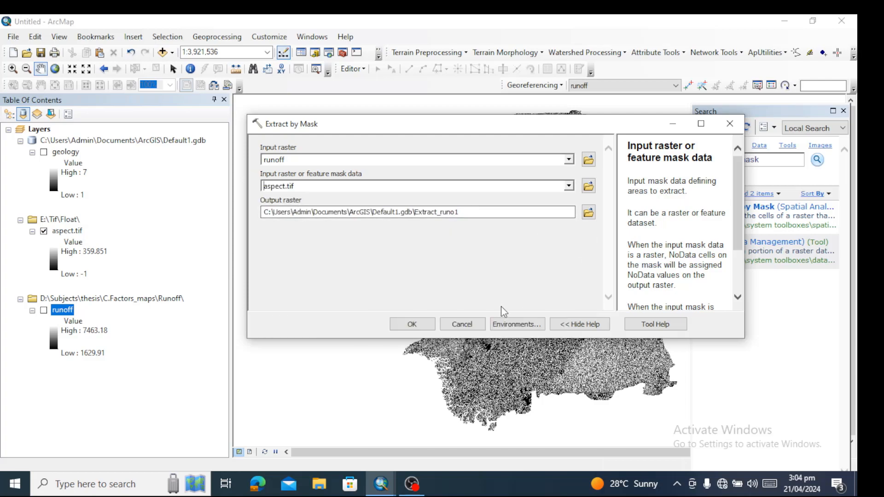
In the tool's environment settings, set the processing extent to Same as layer aspect.tif and the snap raster to aspect.tif
click(508, 325)
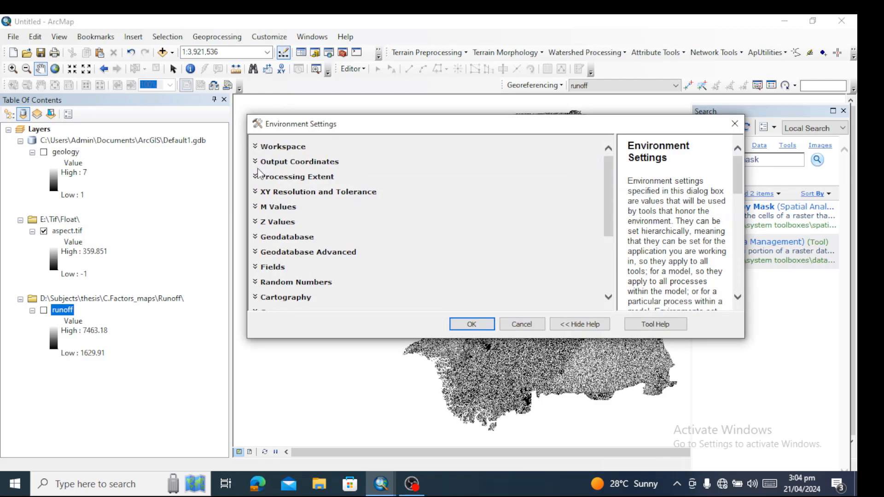
click(257, 180)
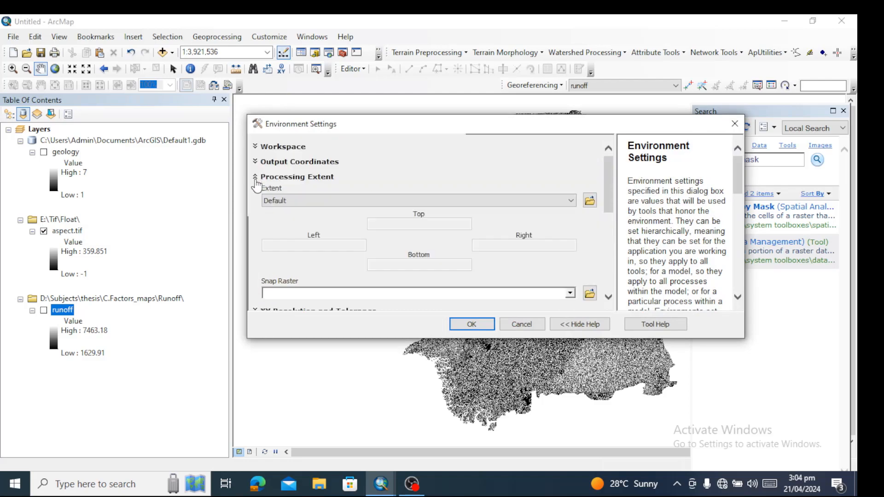
click(570, 201)
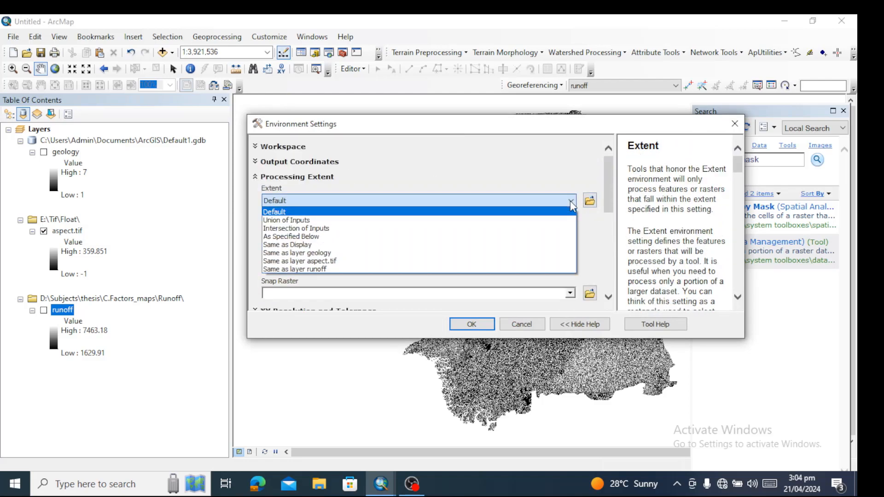
click(314, 261)
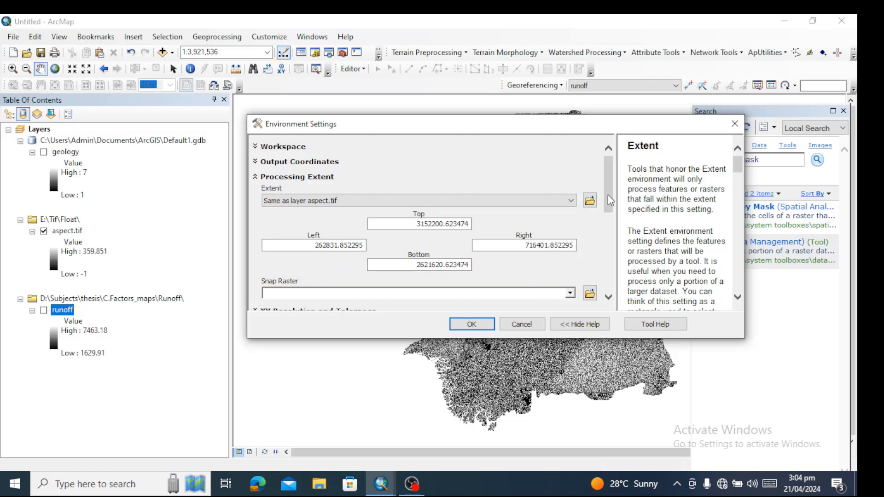
drag(608, 195, 618, 219)
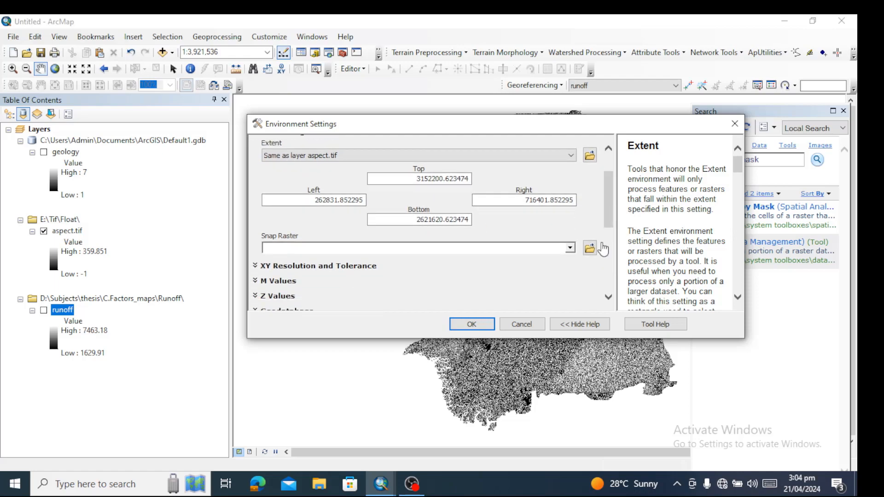
click(571, 249)
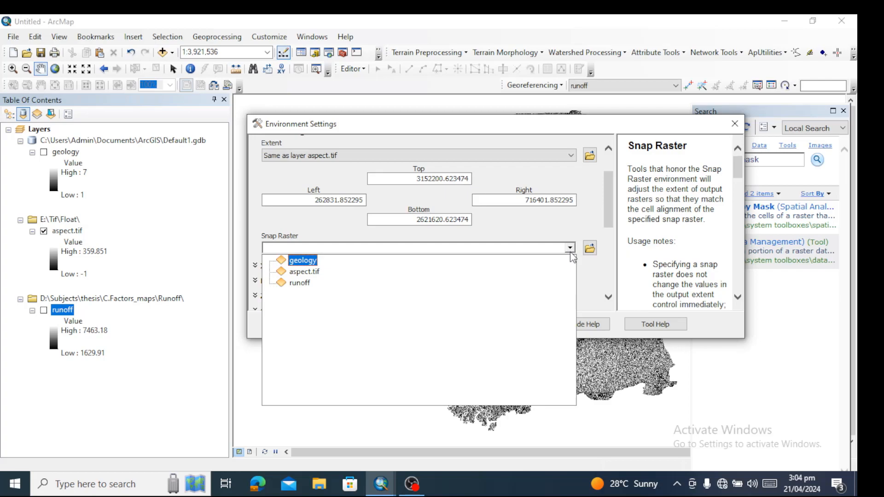
click(305, 274)
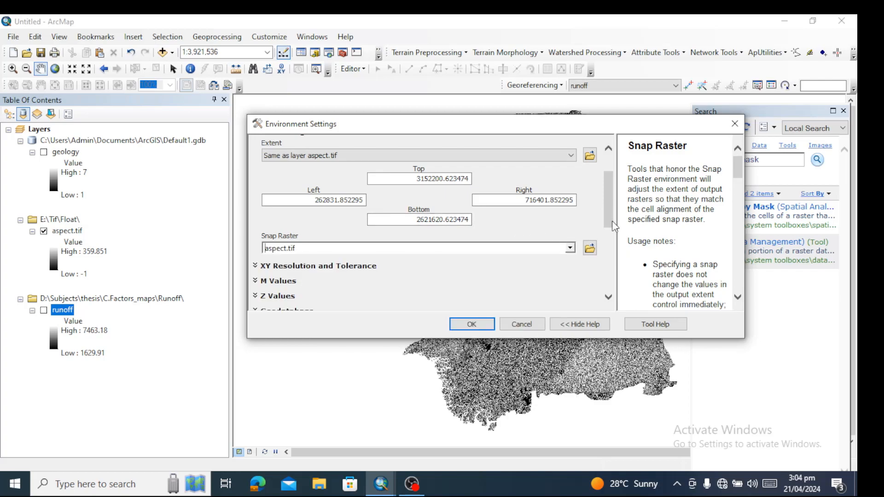
Set the raster analysis cell size to As Specified Below with 30, choose aspect.tif as the mask, and accept the environment settings
drag(609, 216, 609, 269)
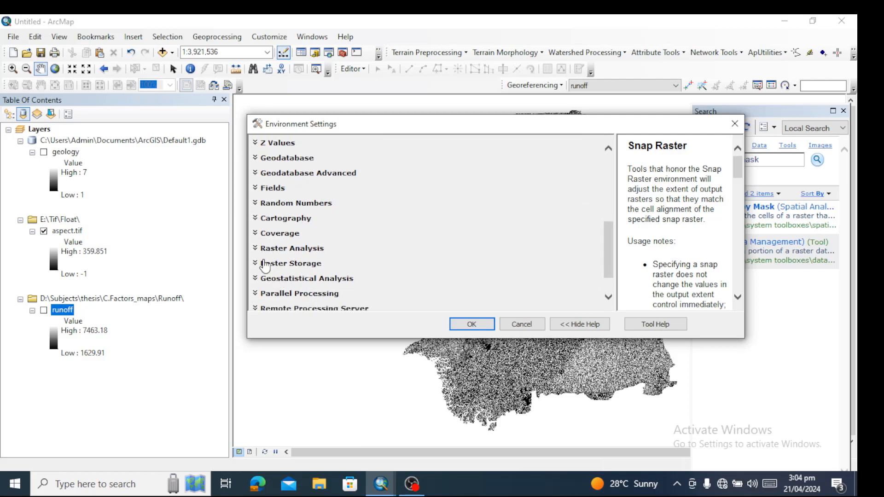
click(255, 250)
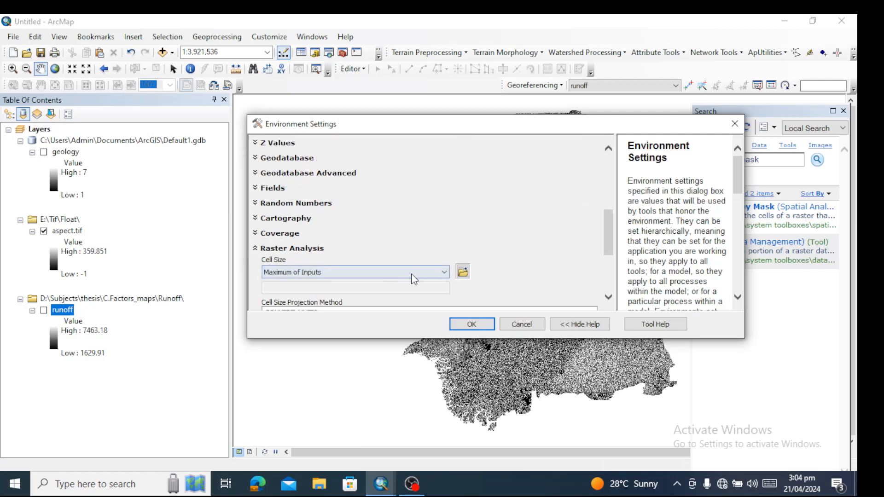
click(442, 272)
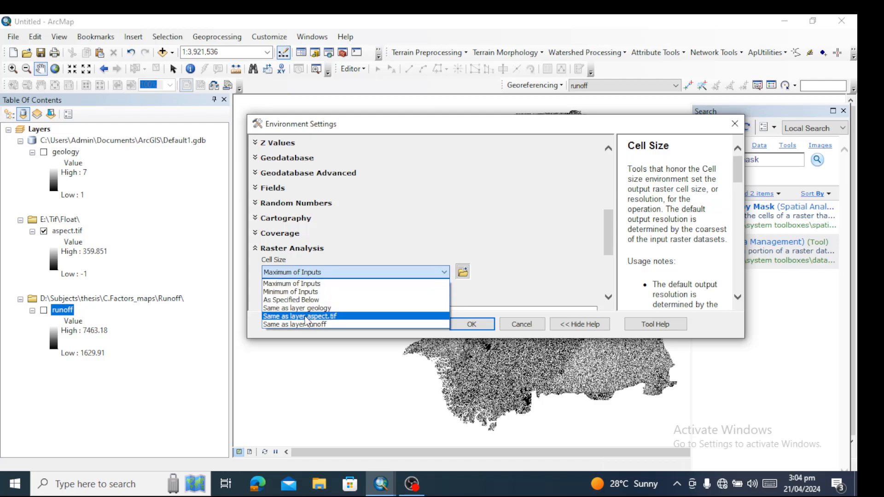
click(302, 301)
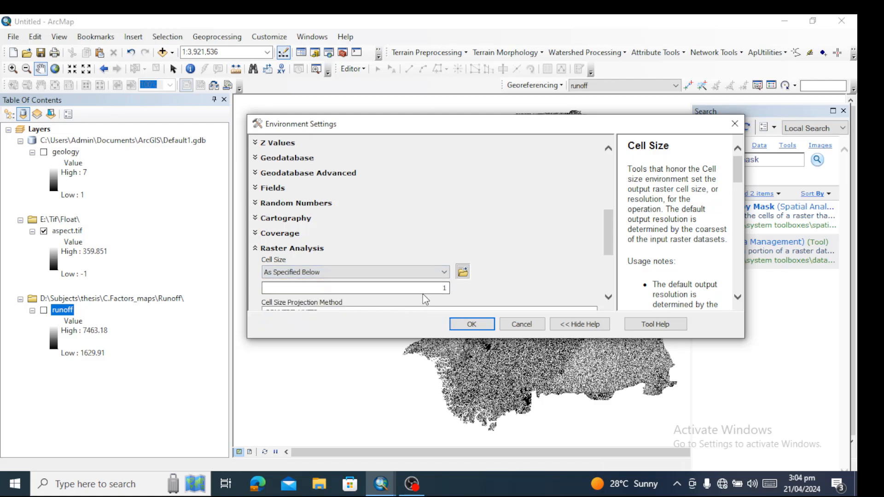
drag(427, 289, 503, 277)
text(30)
scroll(609, 236, down, 3)
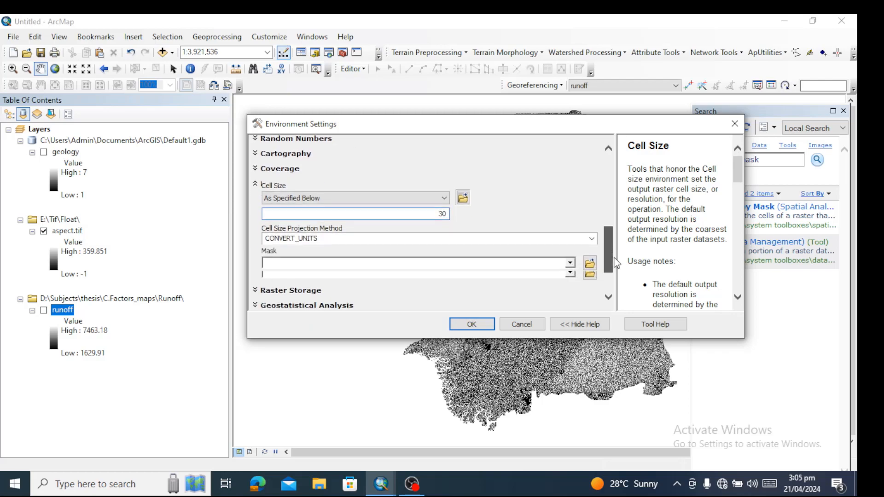
click(571, 254)
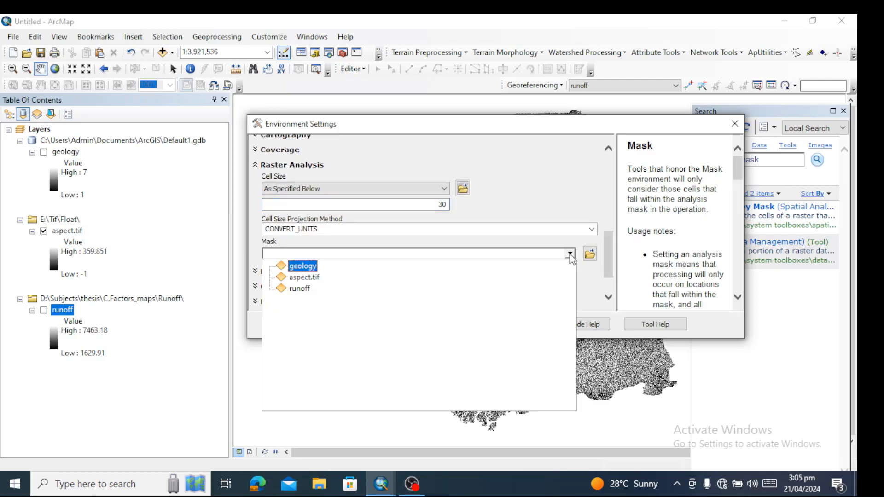
click(305, 278)
click(466, 324)
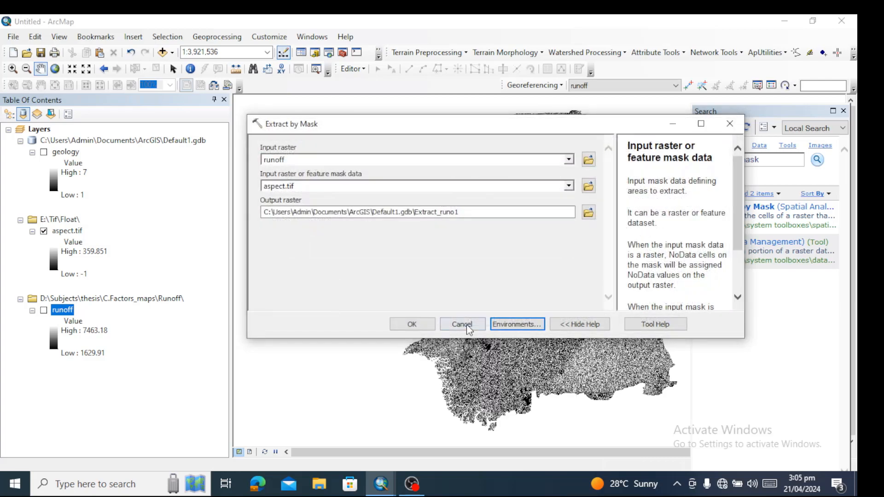
Name the output raster runoff in Default1.gdb and run Extract by Mask
drag(459, 212, 409, 212)
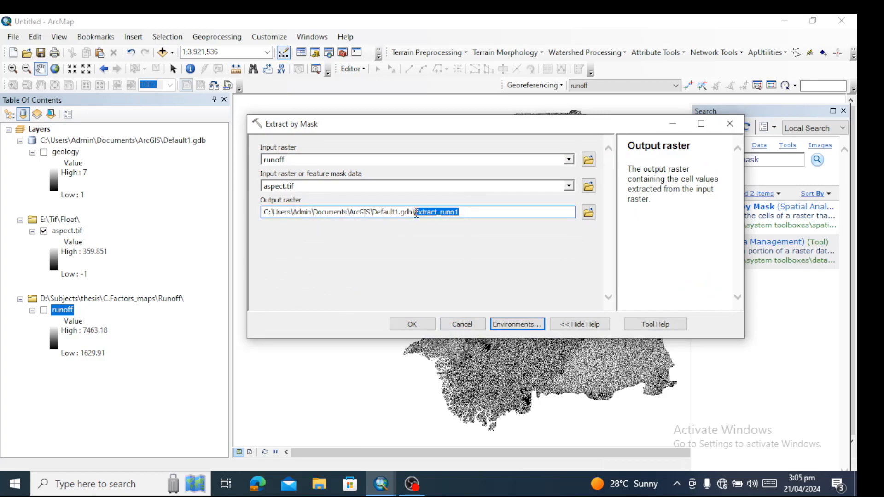
text(r)
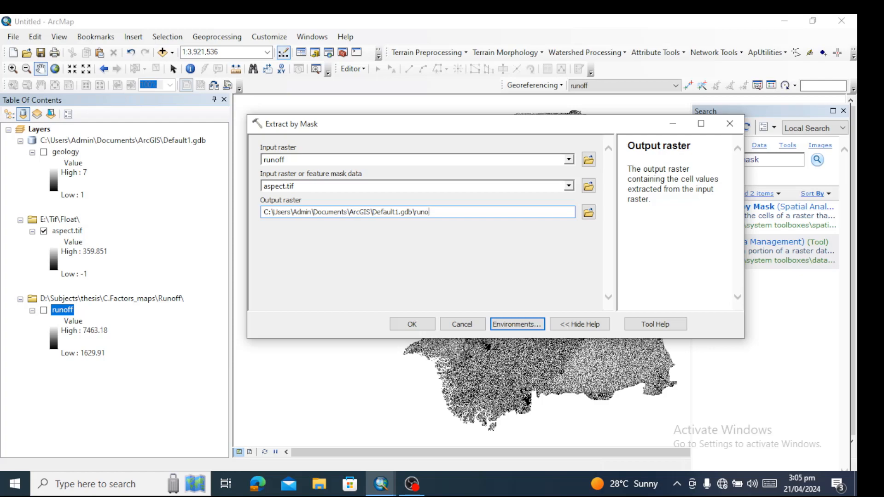
click(412, 324)
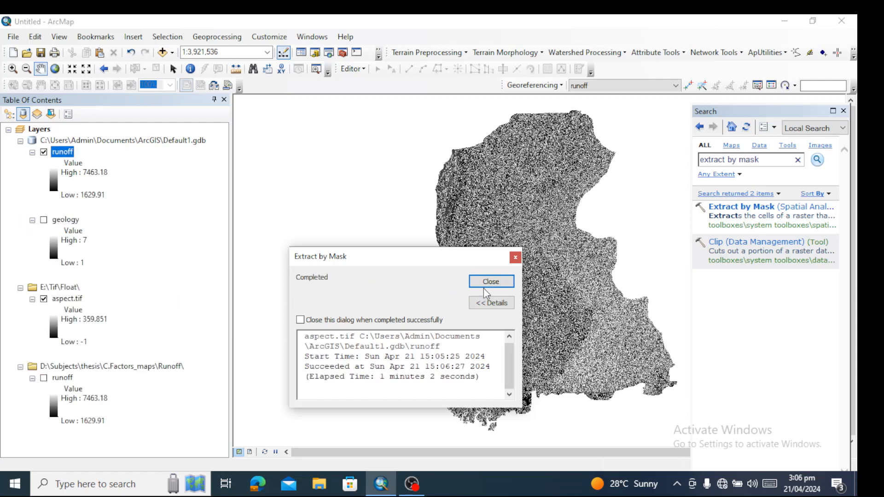
click(483, 285)
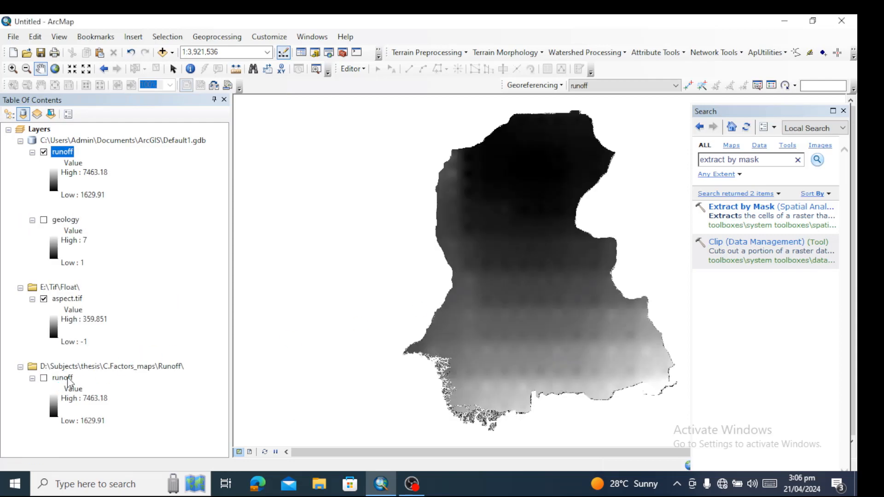
Remove the original runoff layer stored in D:\Subjects\thesis\C.Factors_maps\Runoff from the map
click(68, 378)
right_click(68, 382)
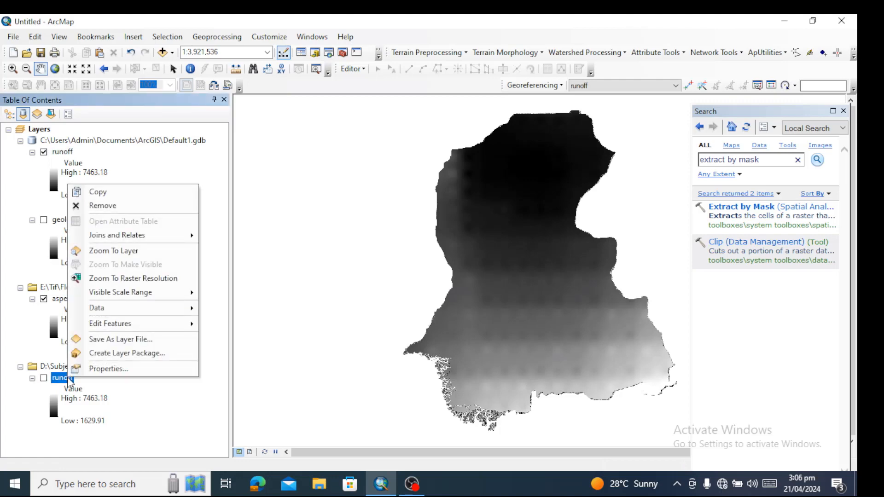
click(108, 207)
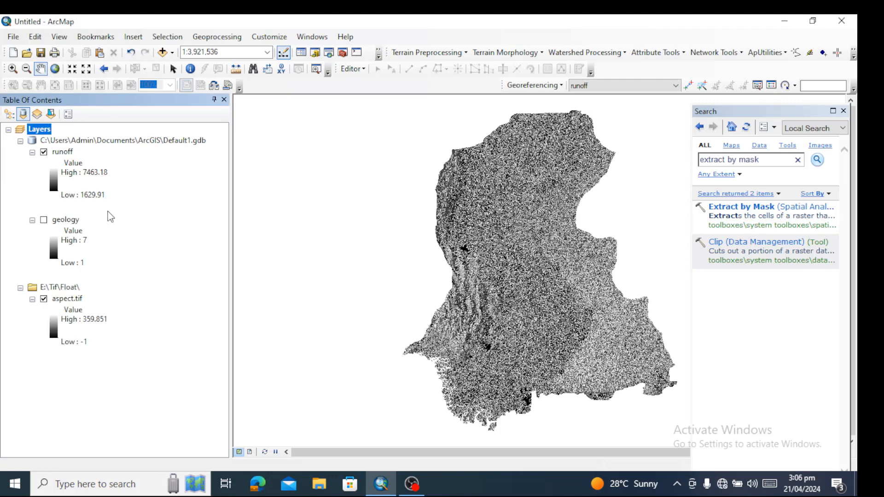
Examine the extracted runoff layer's columns and rows, cell size, pixel type and extent in its source properties
double_click(59, 154)
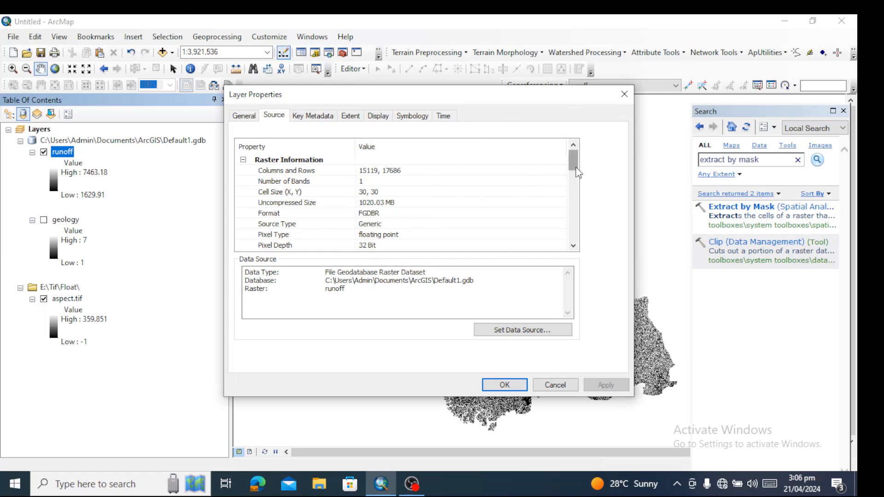
drag(578, 172, 579, 190)
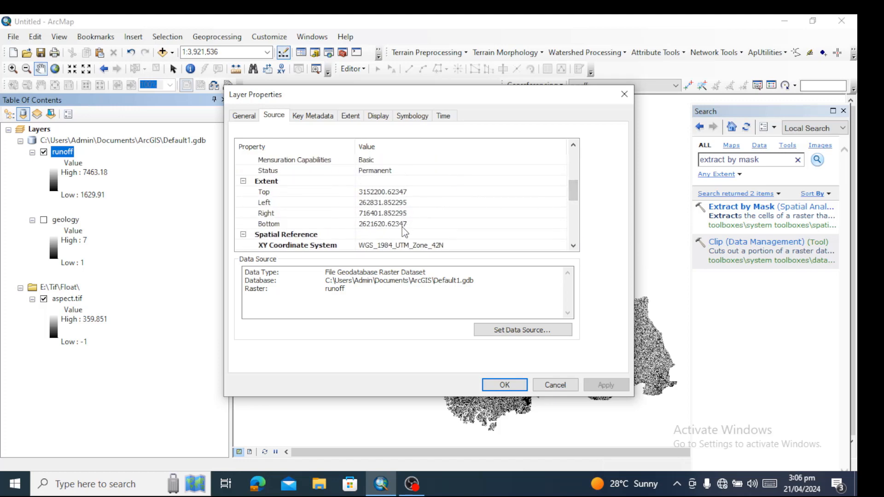
click(556, 386)
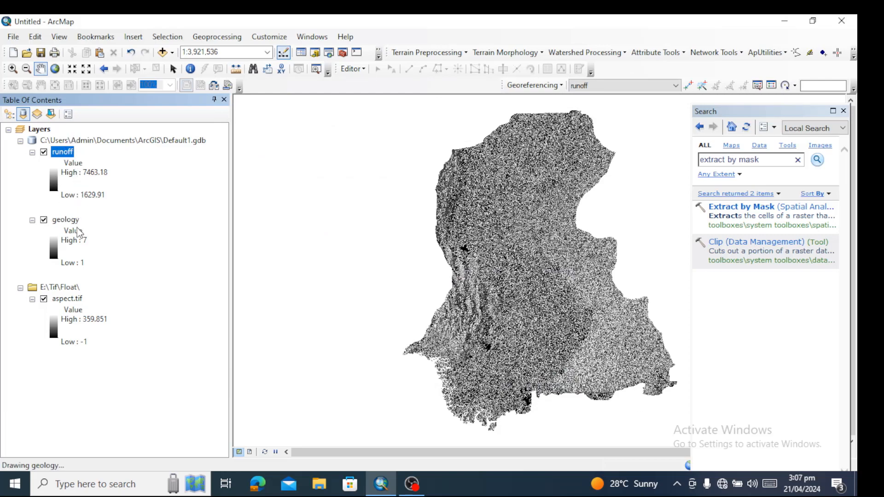
Try to export the extracted runoff raster as a TIFF named runoff to C:\Users\Public\Desktop
right_click(63, 155)
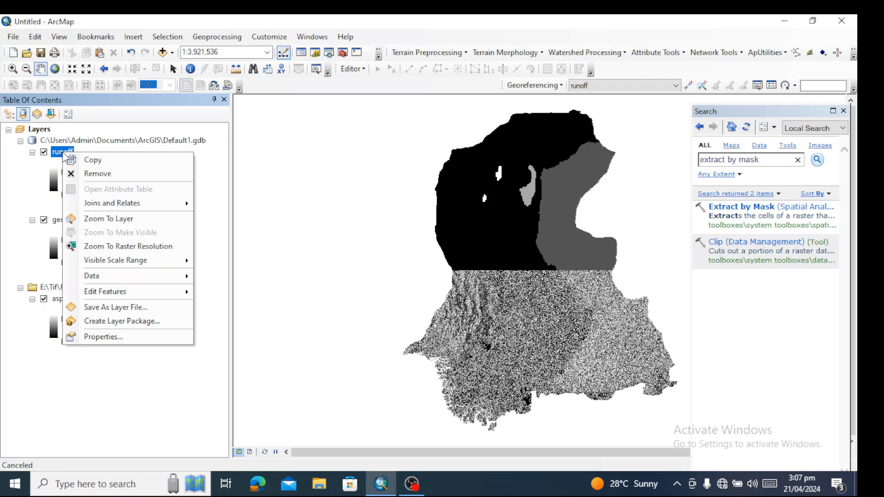
mouse_move(143, 290)
mouse_move(174, 278)
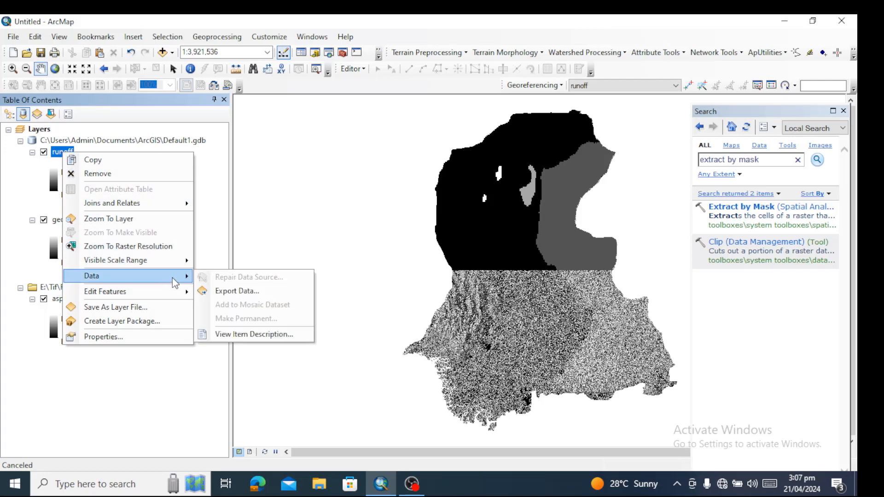
click(252, 295)
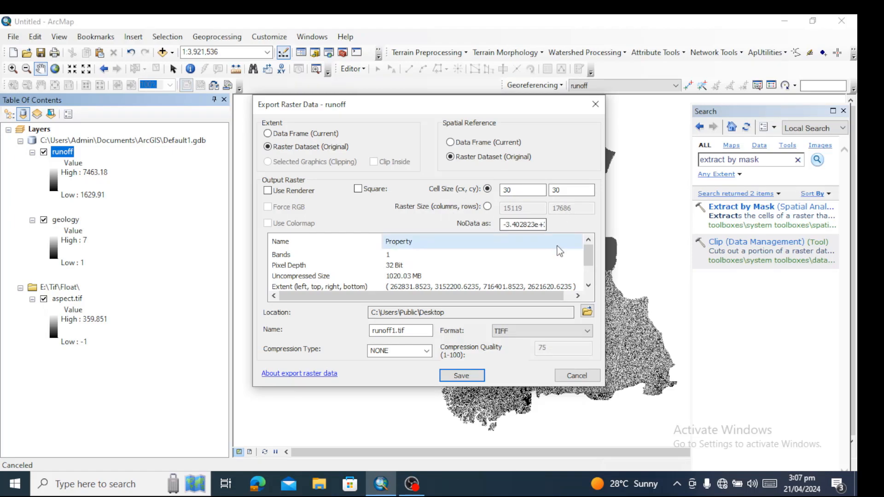
drag(589, 254, 591, 283)
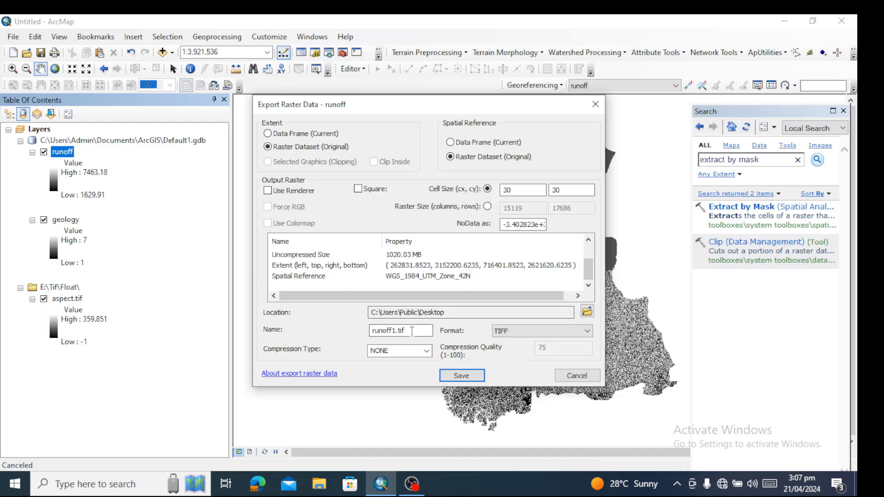
click(587, 312)
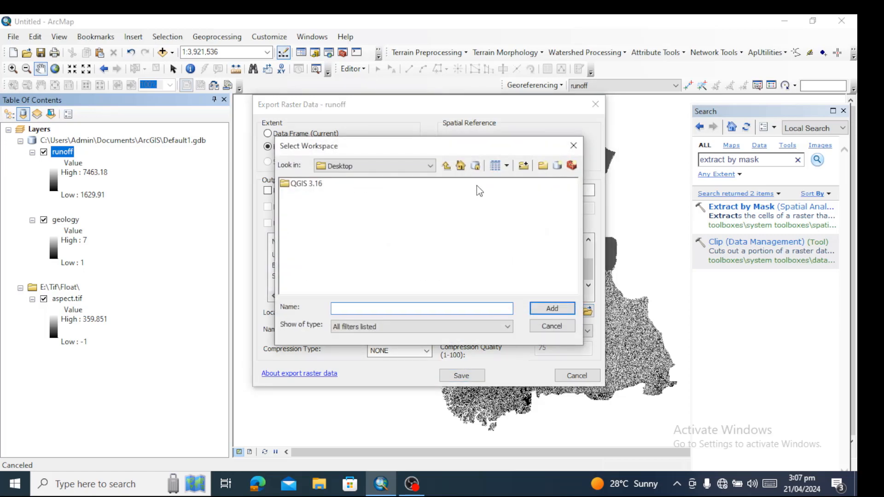
click(552, 327)
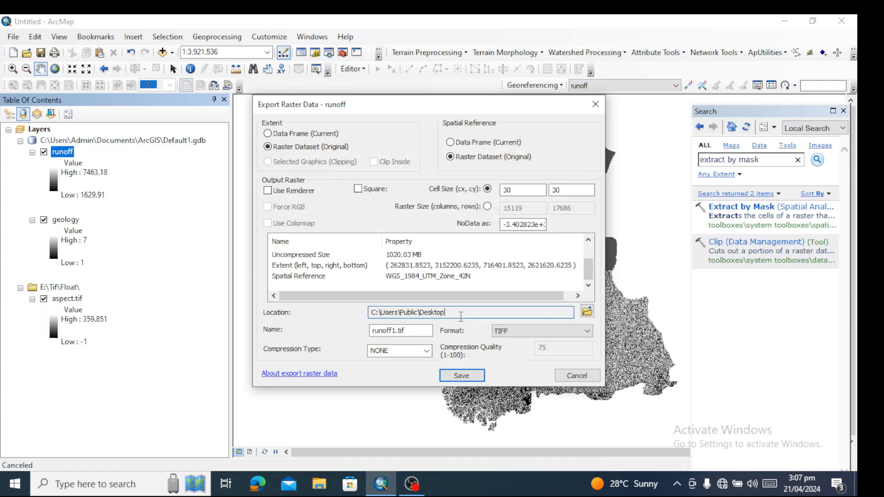
drag(420, 331, 363, 333)
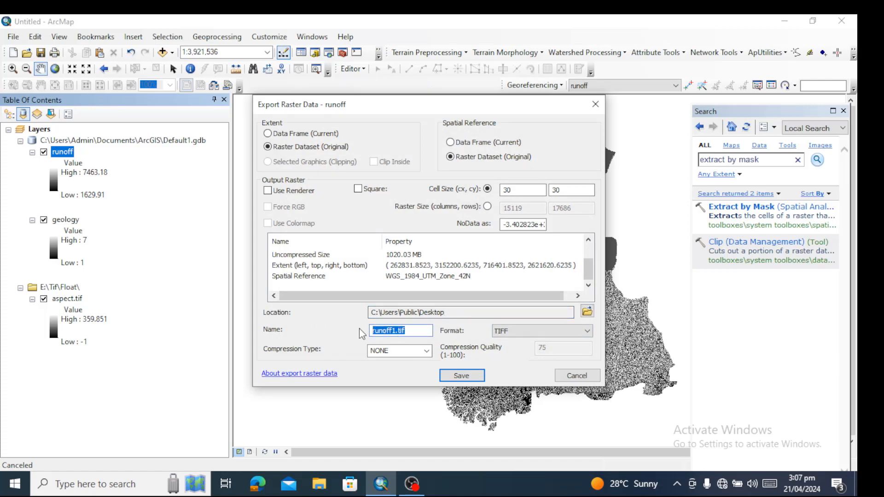
click(417, 331)
key(BackSpace)
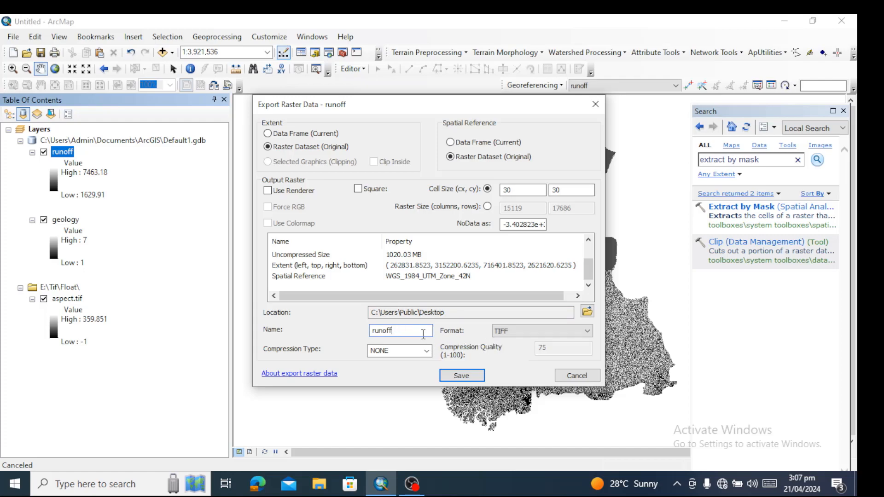
click(464, 377)
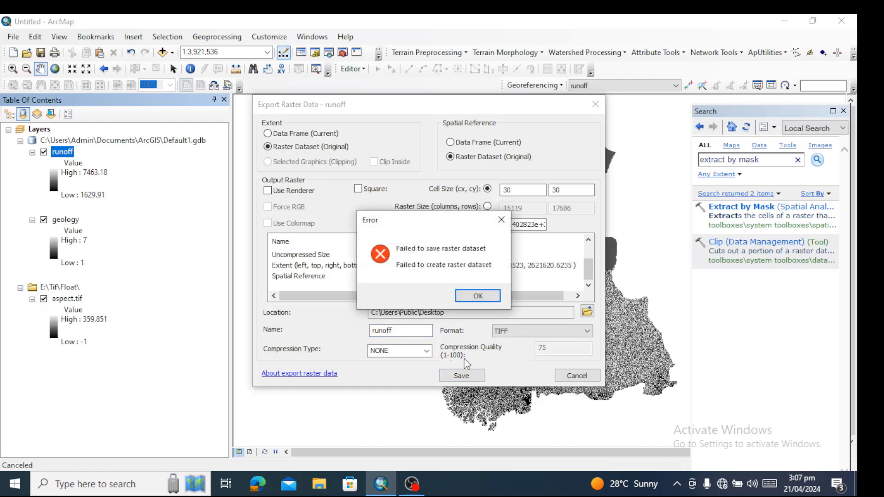
click(477, 296)
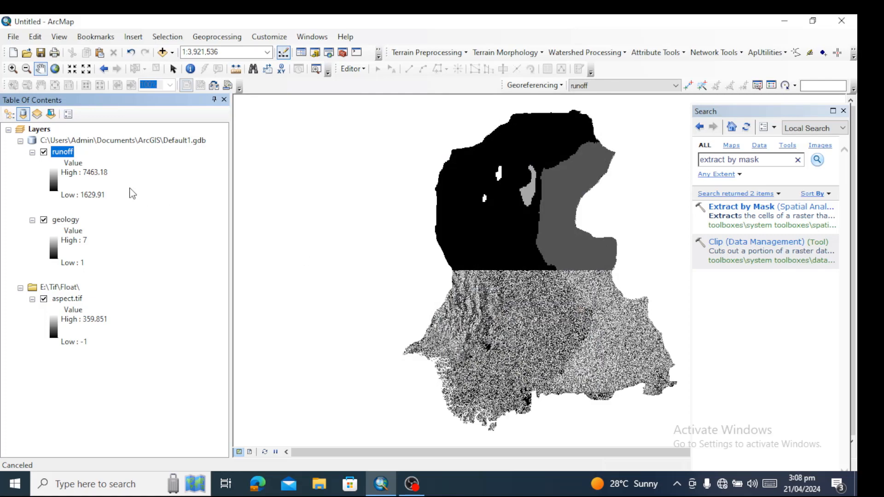
Open the raster export for the extracted runoff layer and set its output location to C:\Users\Public\Downloads
right_click(68, 158)
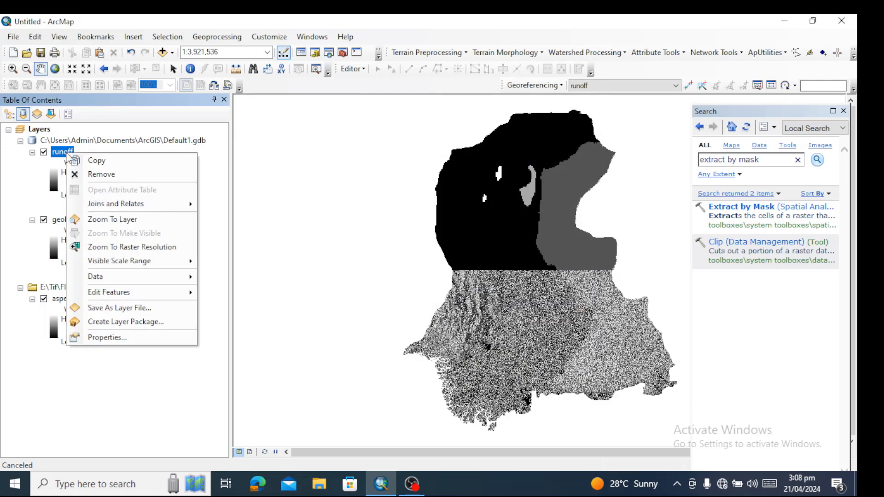
mouse_move(152, 278)
click(222, 291)
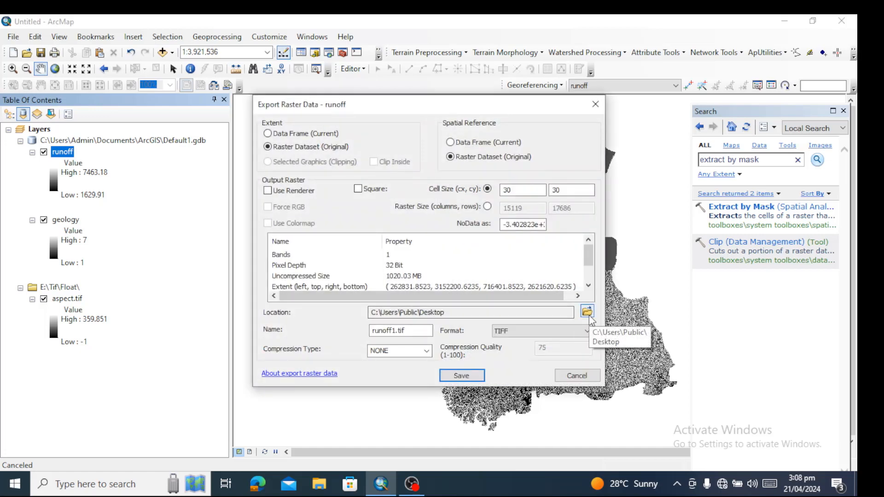
click(588, 313)
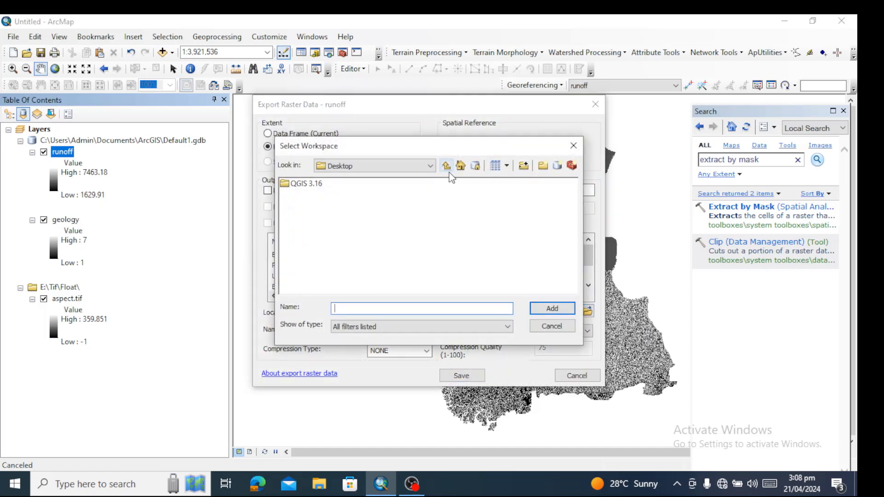
click(447, 166)
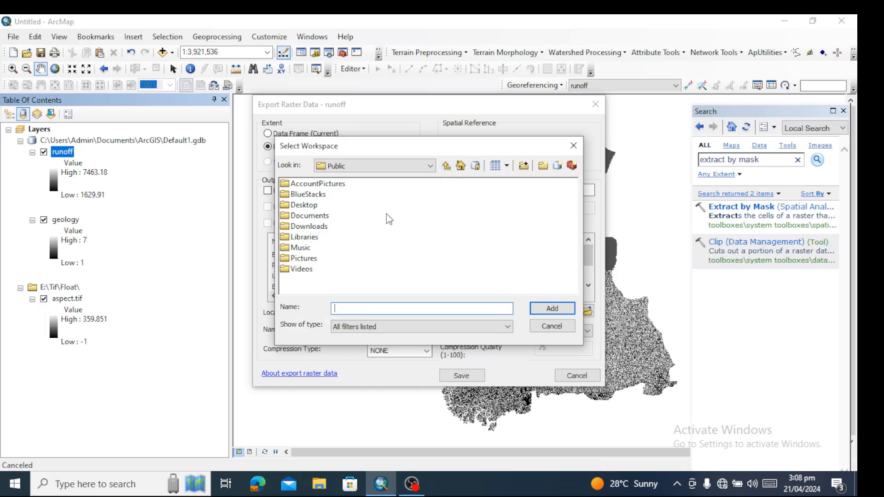
click(318, 227)
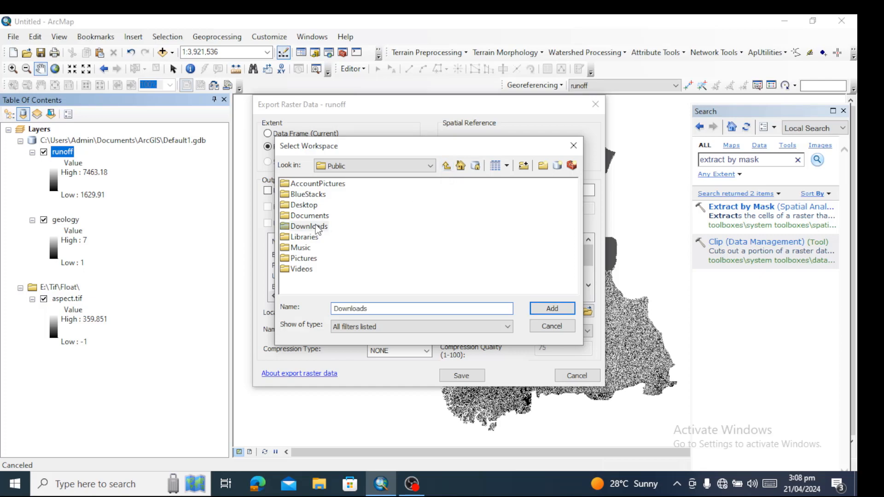
click(561, 309)
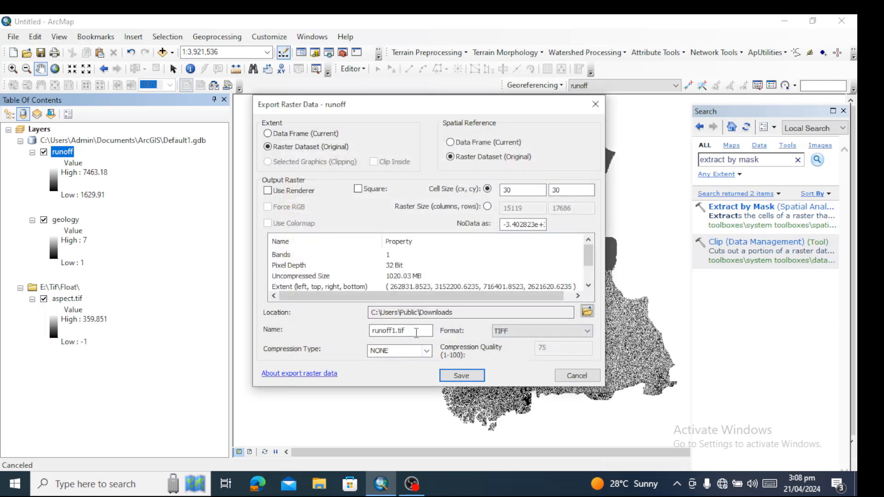
Name the output runoff1, export it in TIFF format, and add the exported raster to the map as a layer
click(418, 333)
key(BackSpace)
key(BackSpace)
click(472, 379)
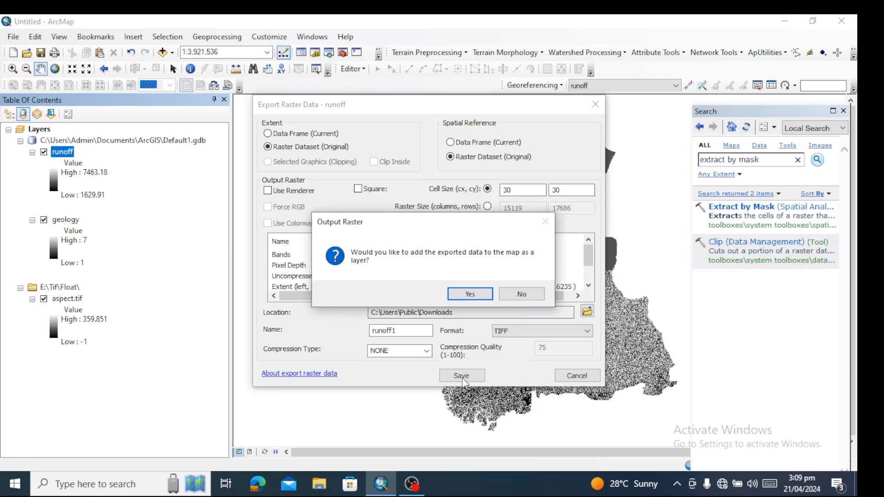
click(470, 294)
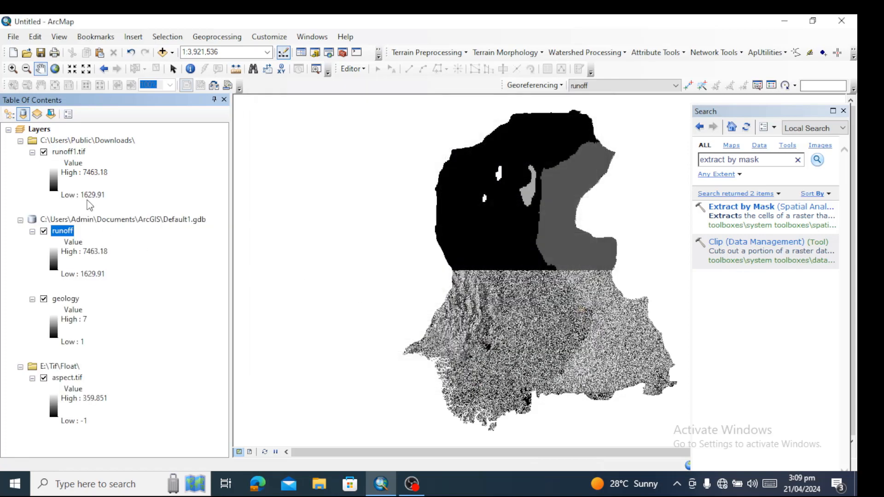
Remove the extracted runoff layer stored in Default1.gdb from the map
click(66, 155)
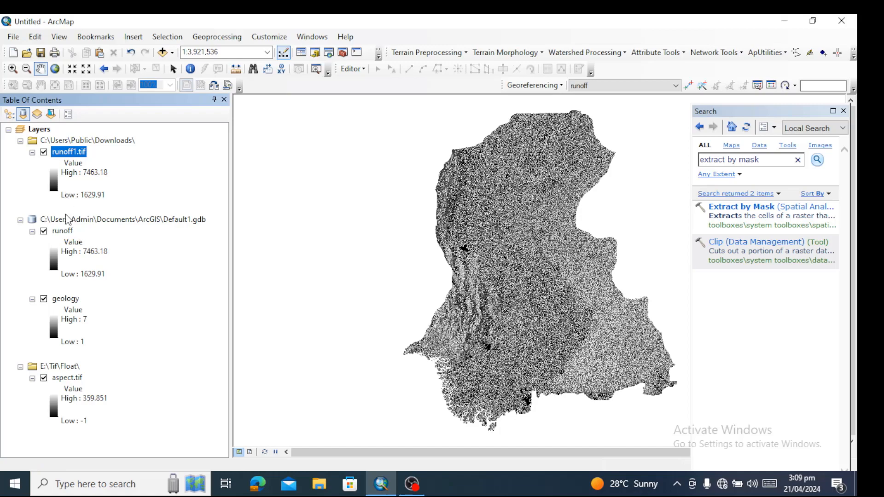
click(66, 233)
right_click(65, 233)
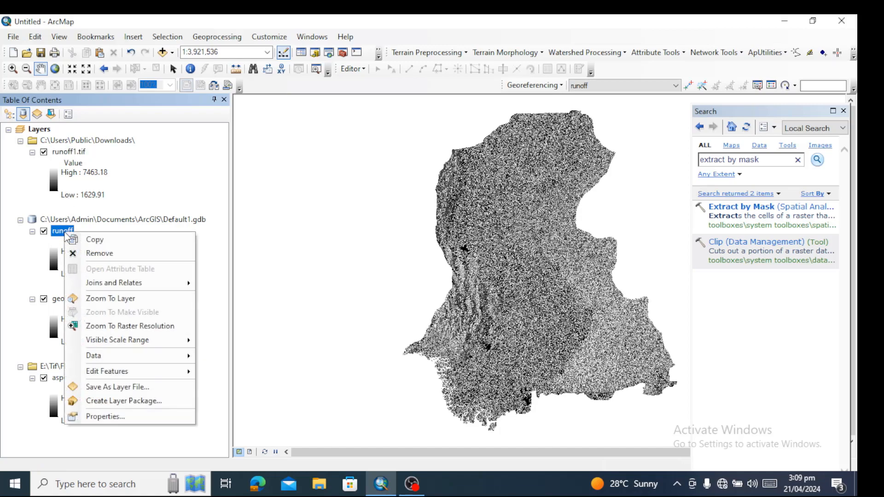
click(105, 254)
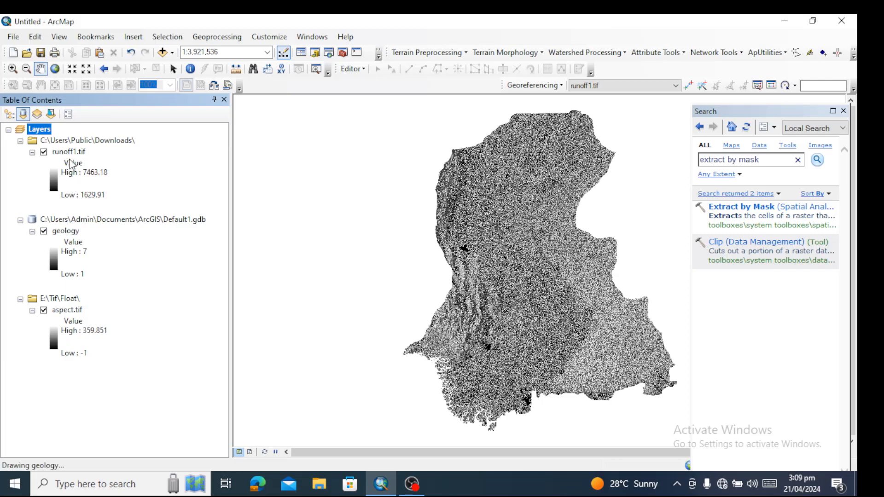